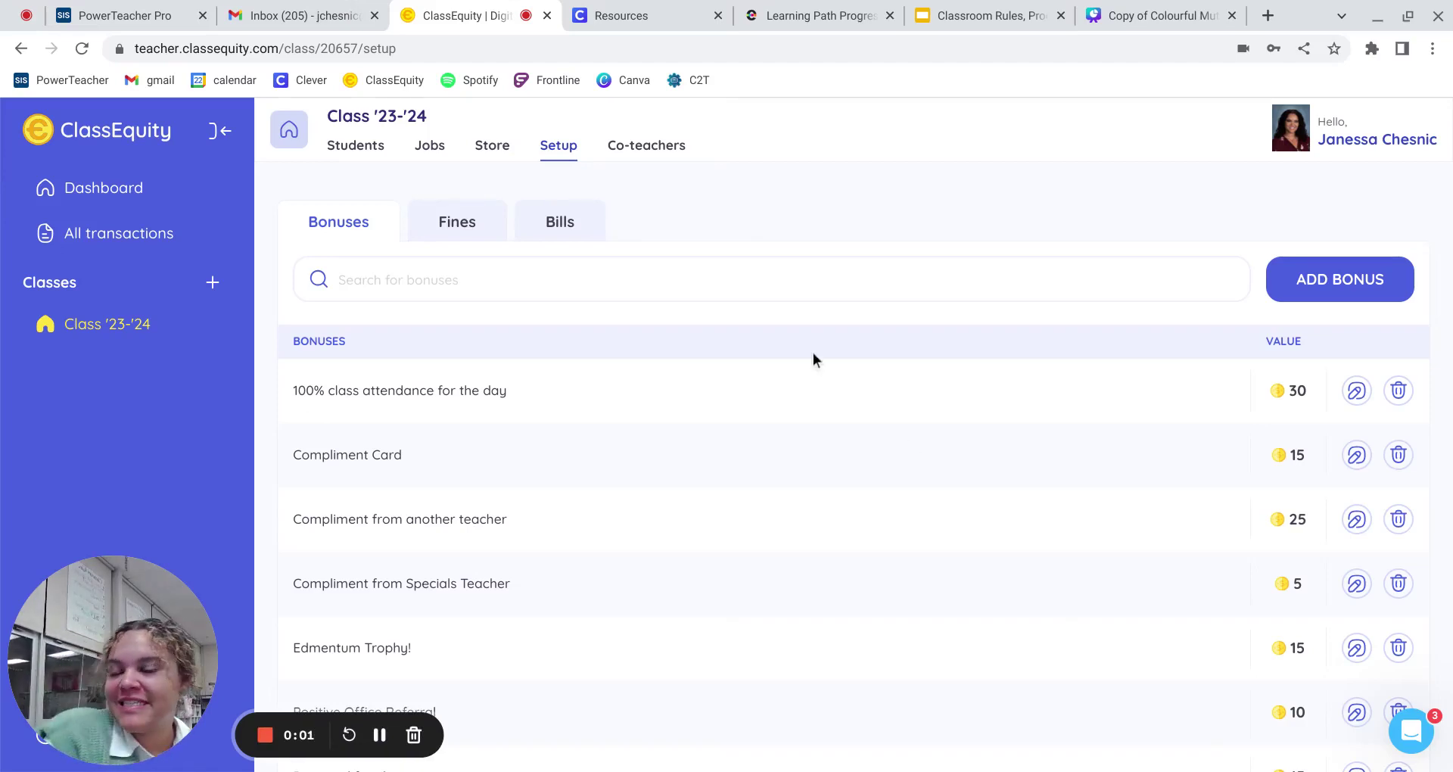
Scroll down through the bonus list to review it, including Compliment Card and Edmentum Trophy!
left_click(692, 277)
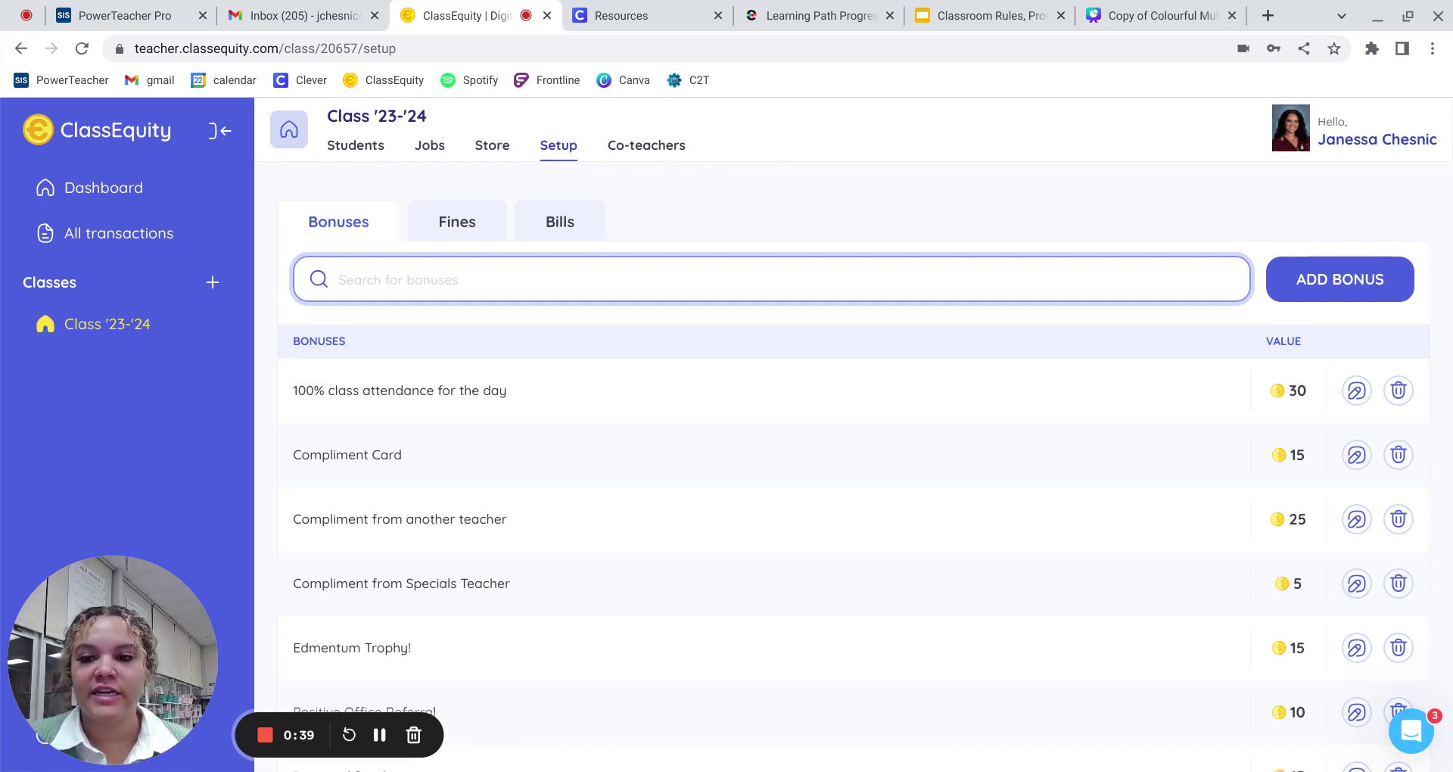
left_click(494, 308)
scroll(479, 339, "down", 1)
scroll(483, 336, "down", 1)
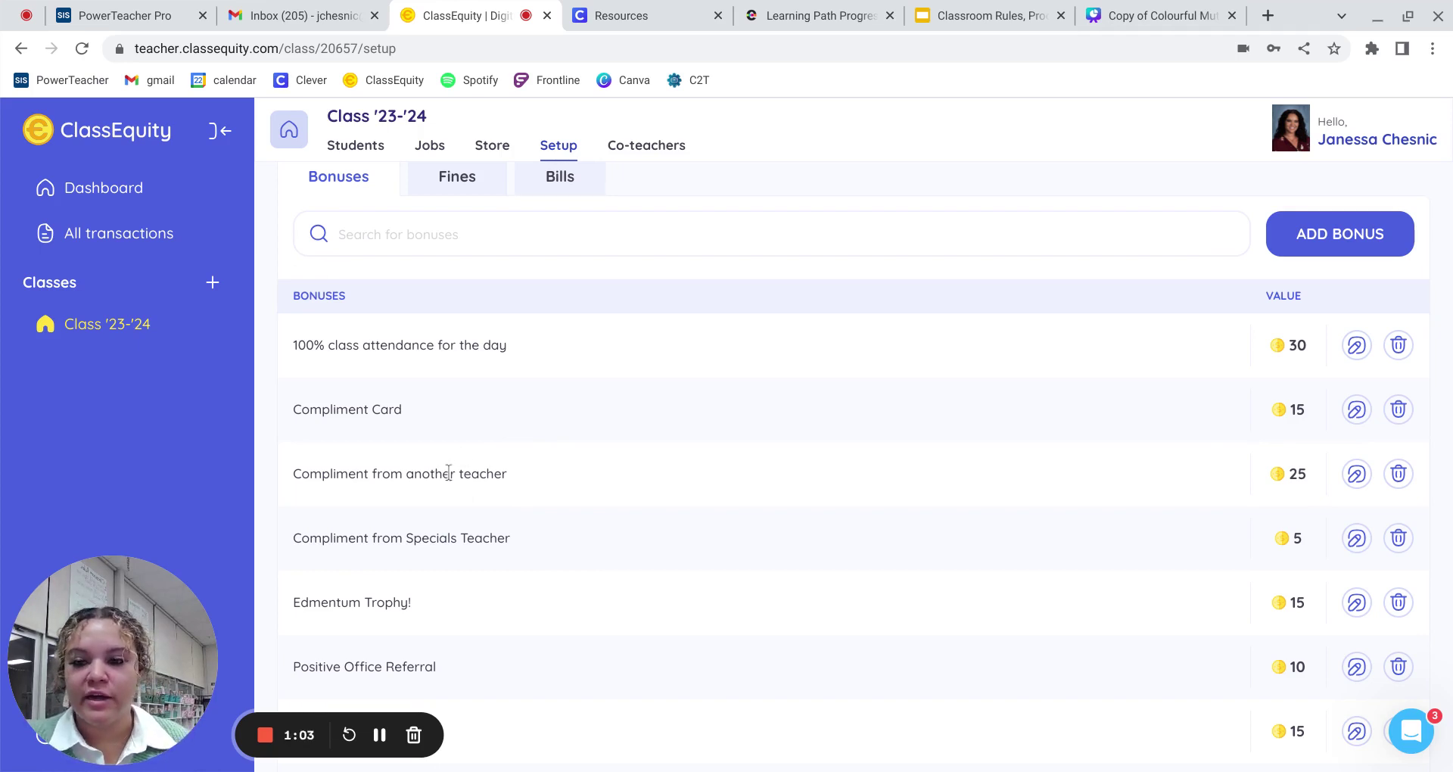
scroll(479, 488, "down", 2)
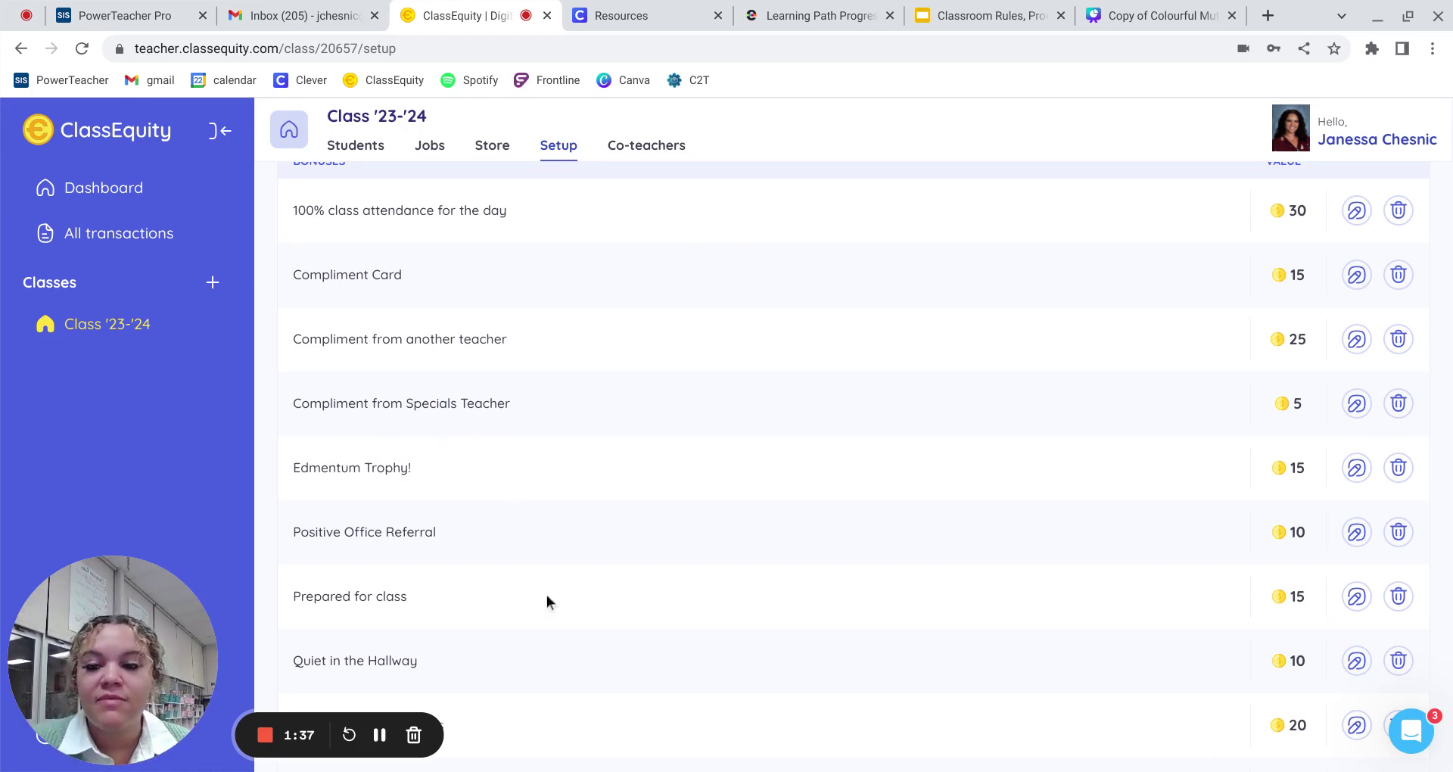
scroll(607, 500, "down", 1)
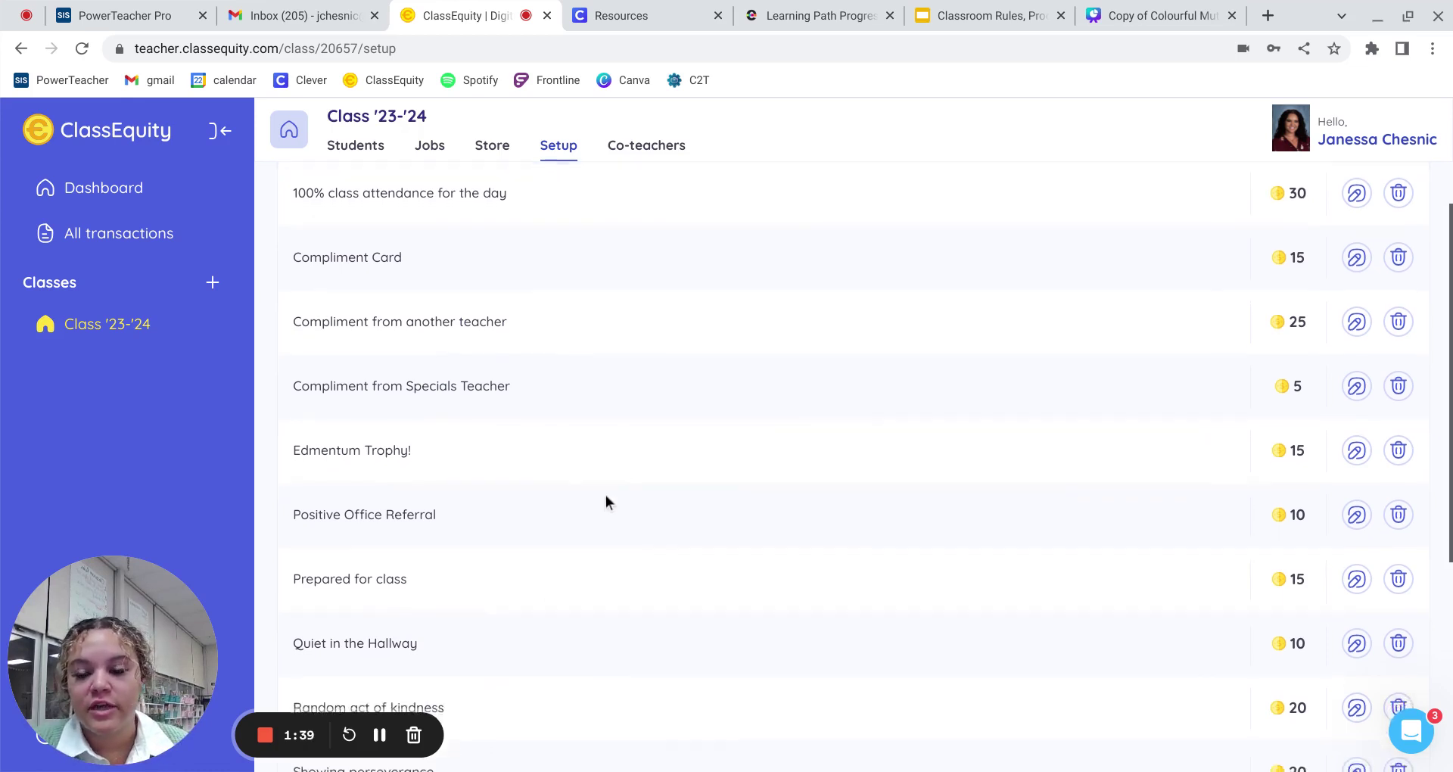
scroll(607, 498, "down", 2)
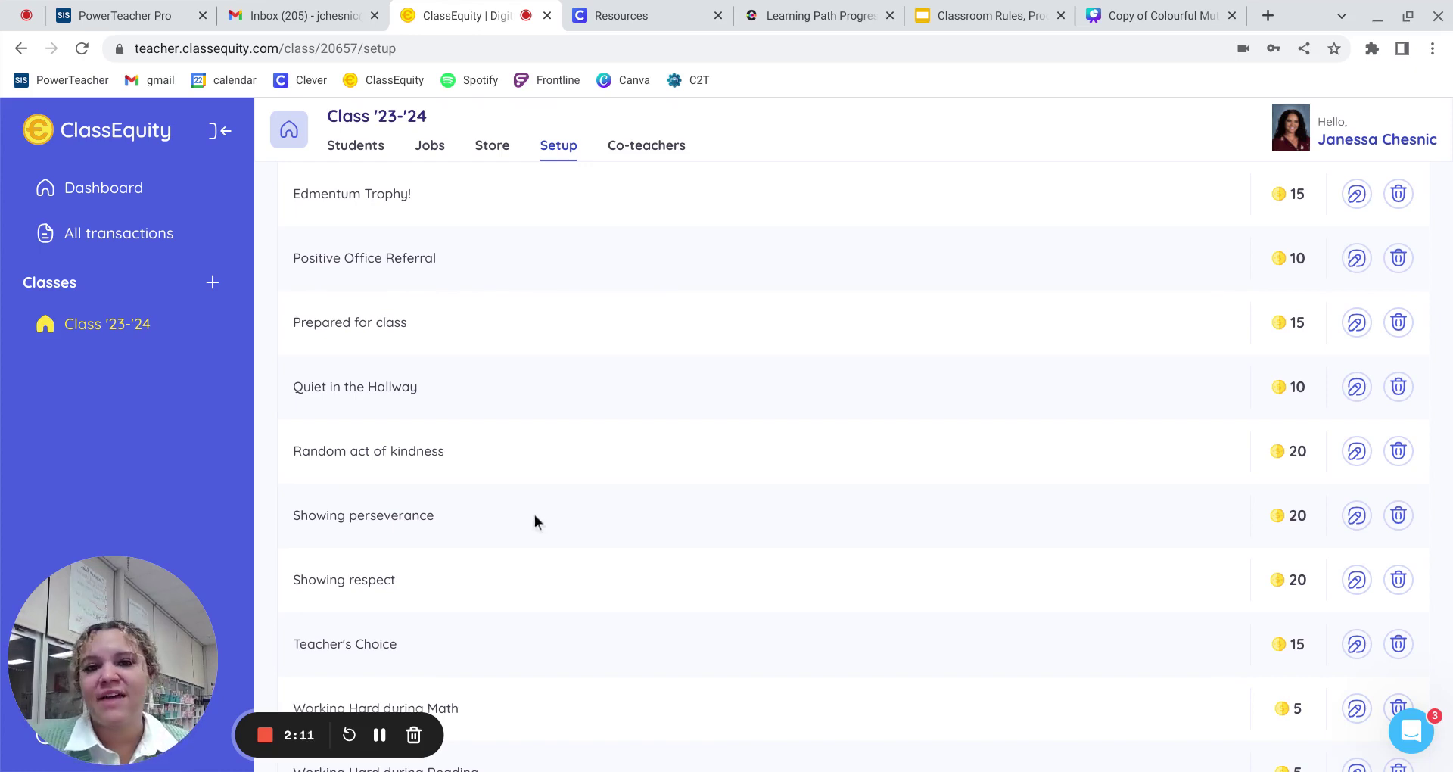
scroll(495, 482, "down", 2)
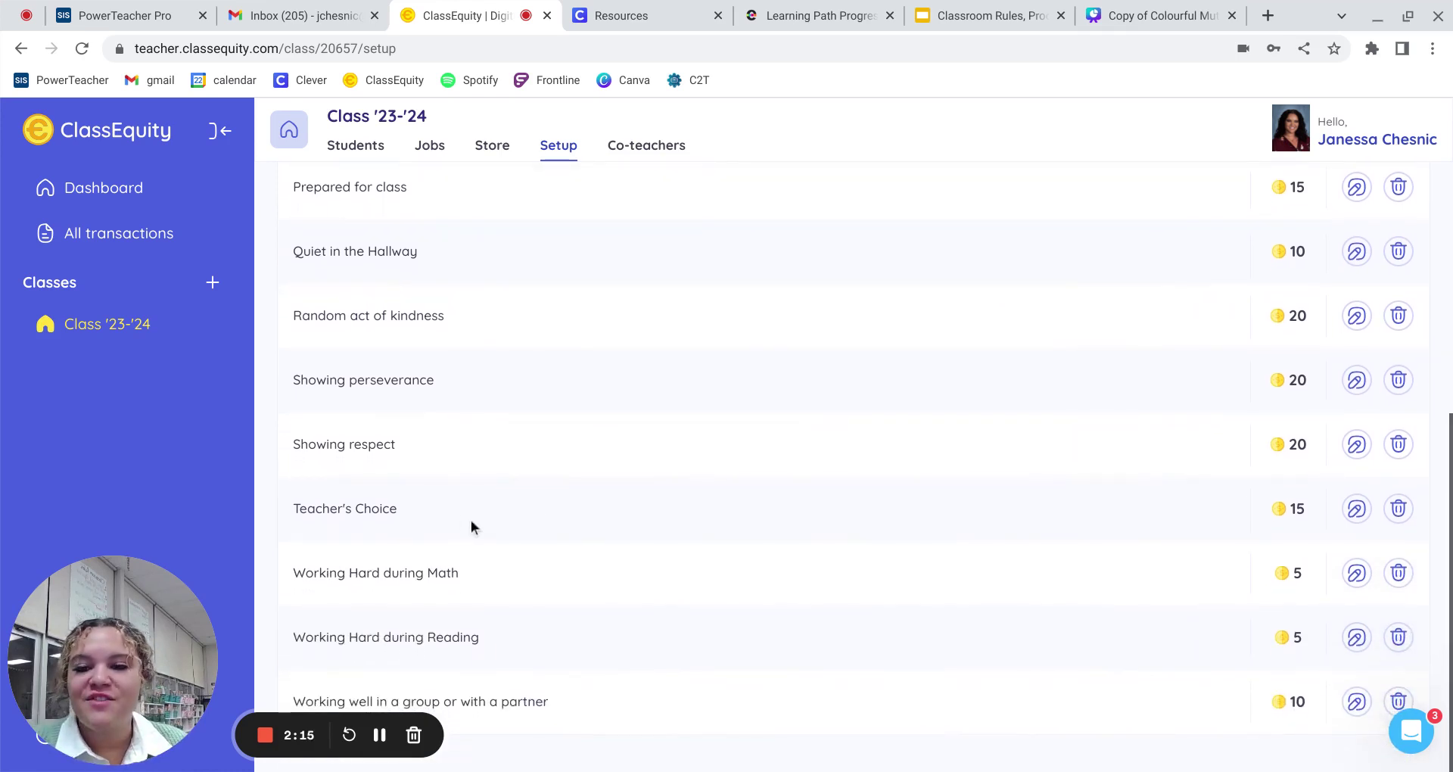
Highlight the Teacher's Choice bonus name, then scroll back up the bonus list.
left_click_drag(404, 512, 286, 516)
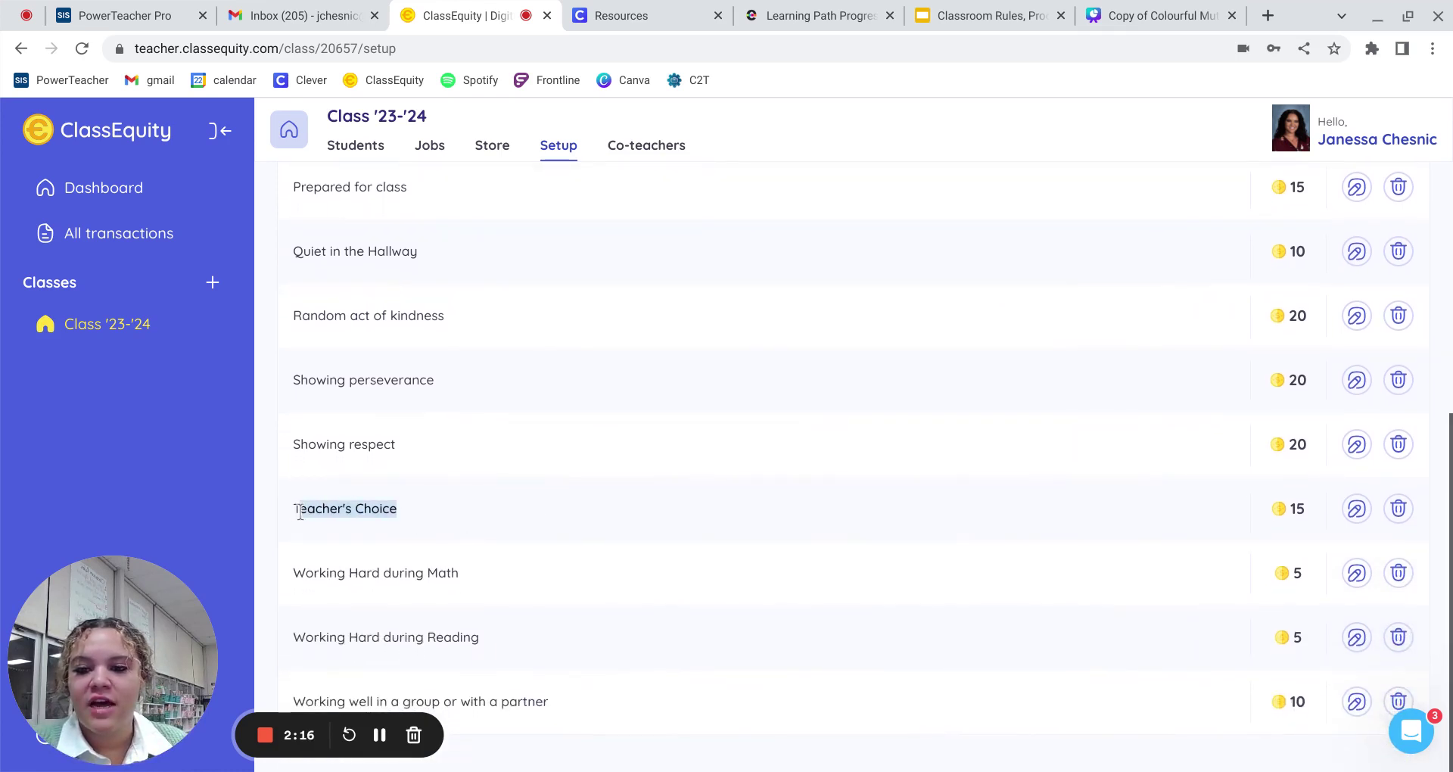
left_click(470, 511)
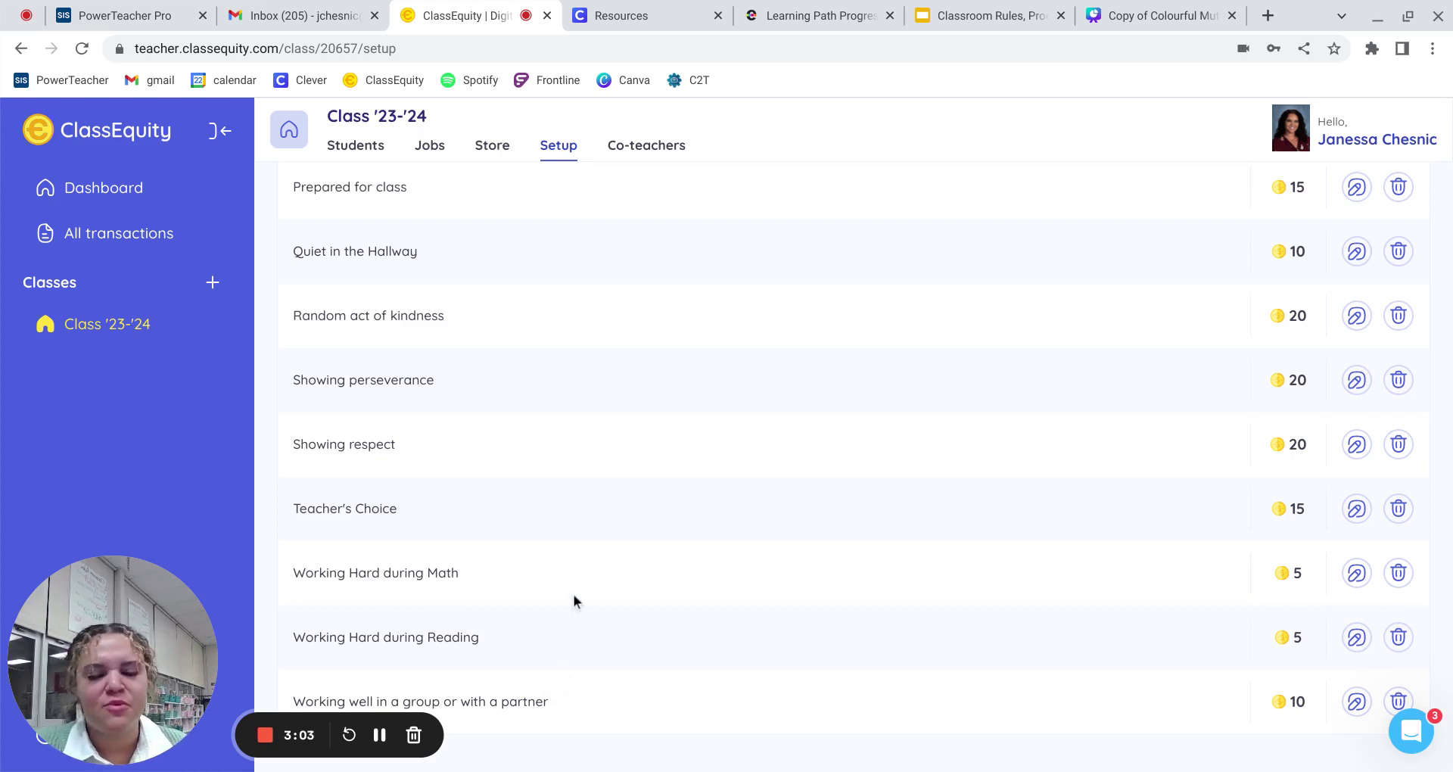
scroll(577, 597, "up", 8)
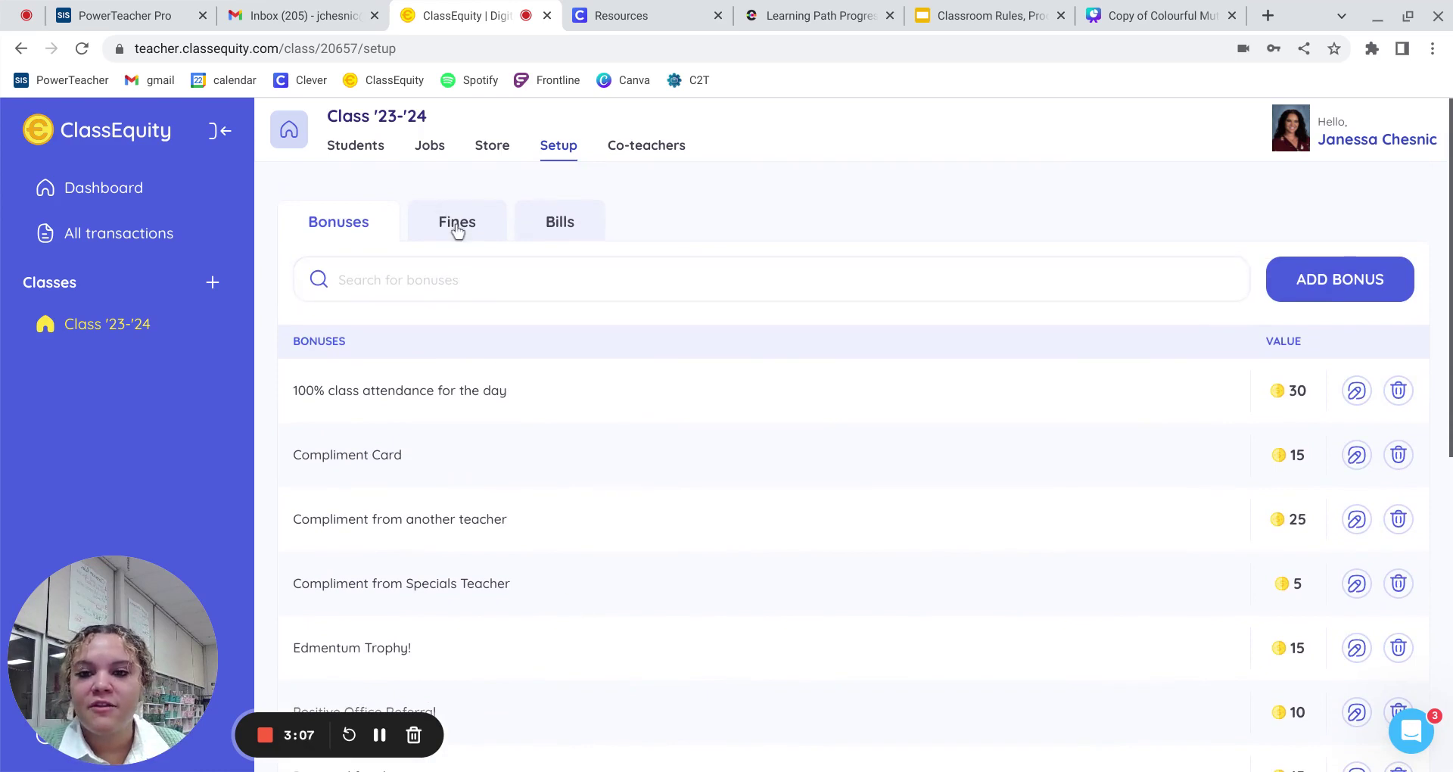
left_click(457, 226)
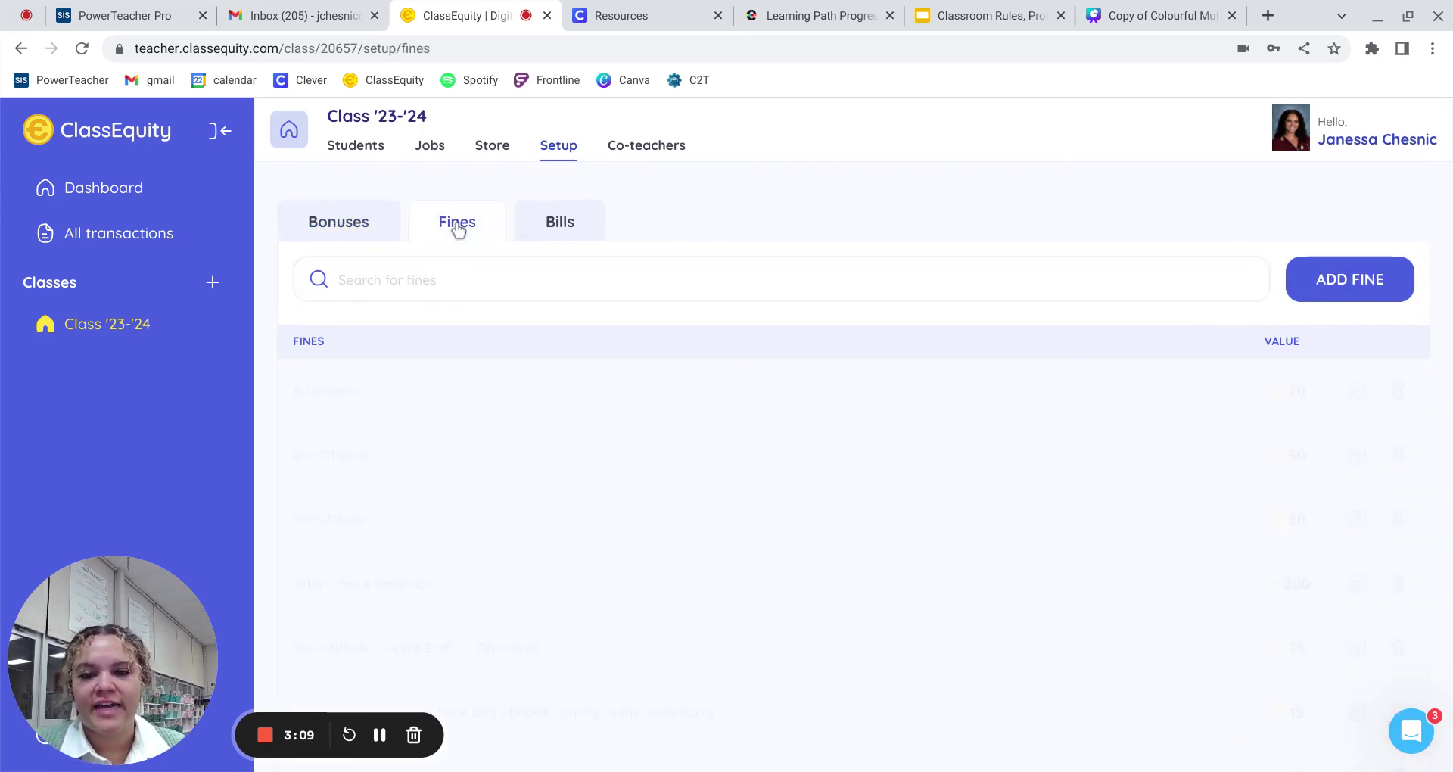
scroll(522, 379, "down", 1)
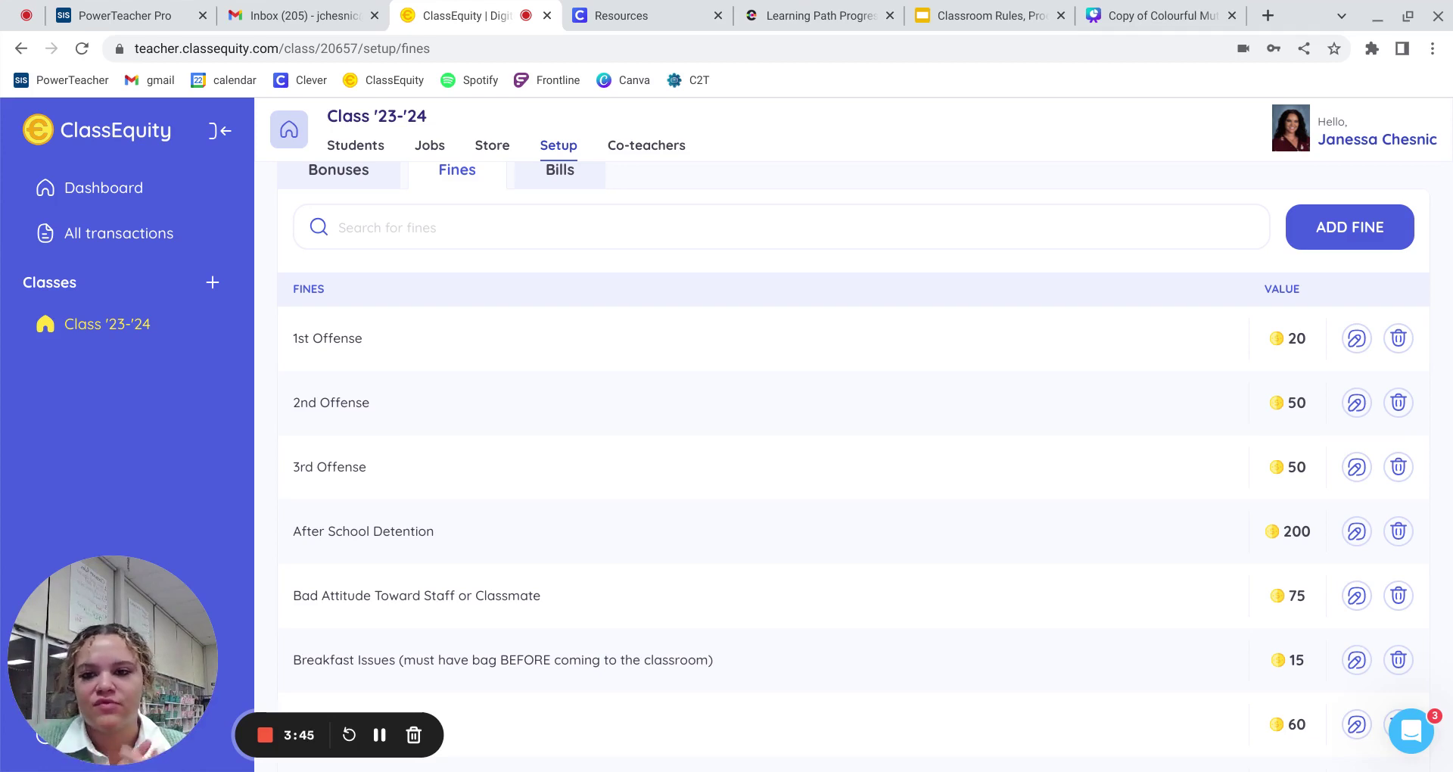
scroll(681, 512, "down", 3)
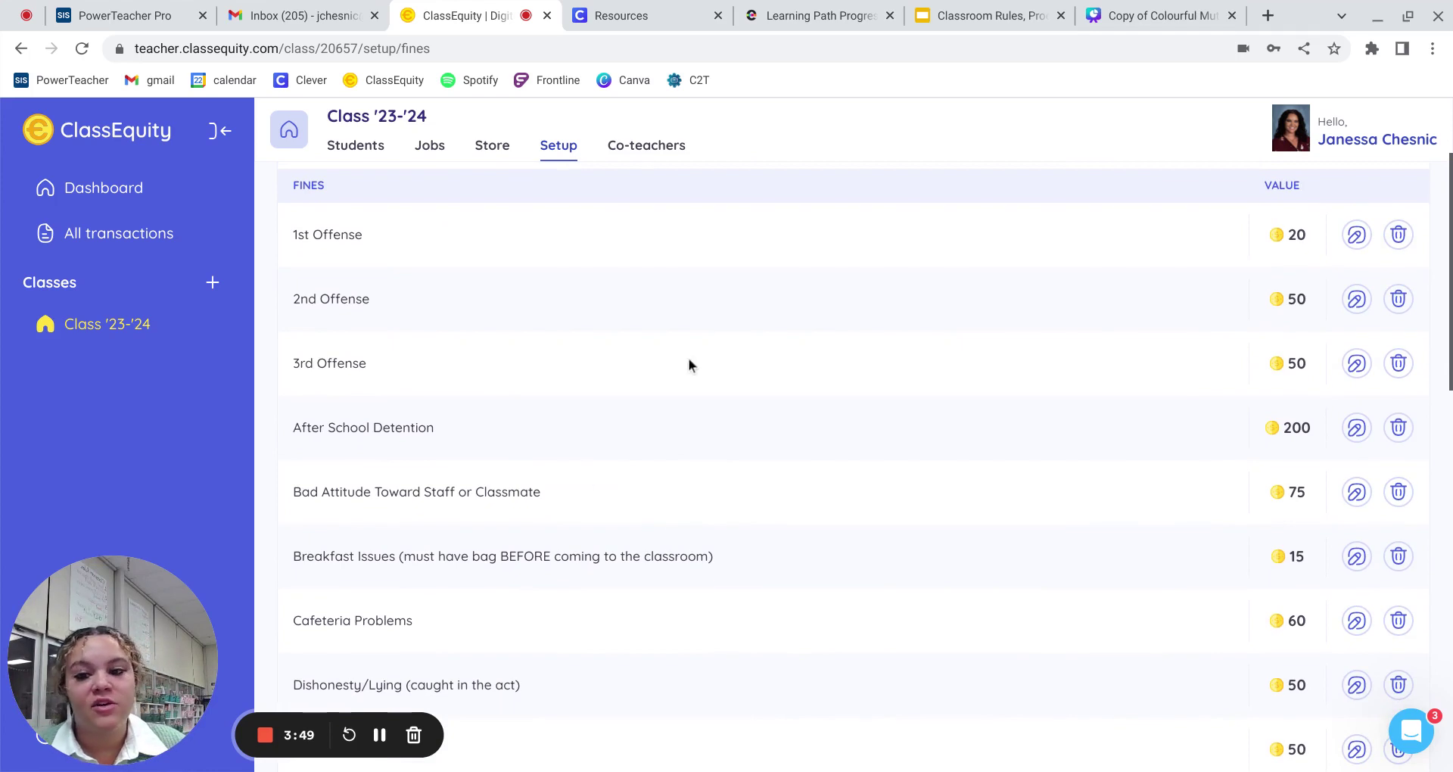
triple_click(544, 496)
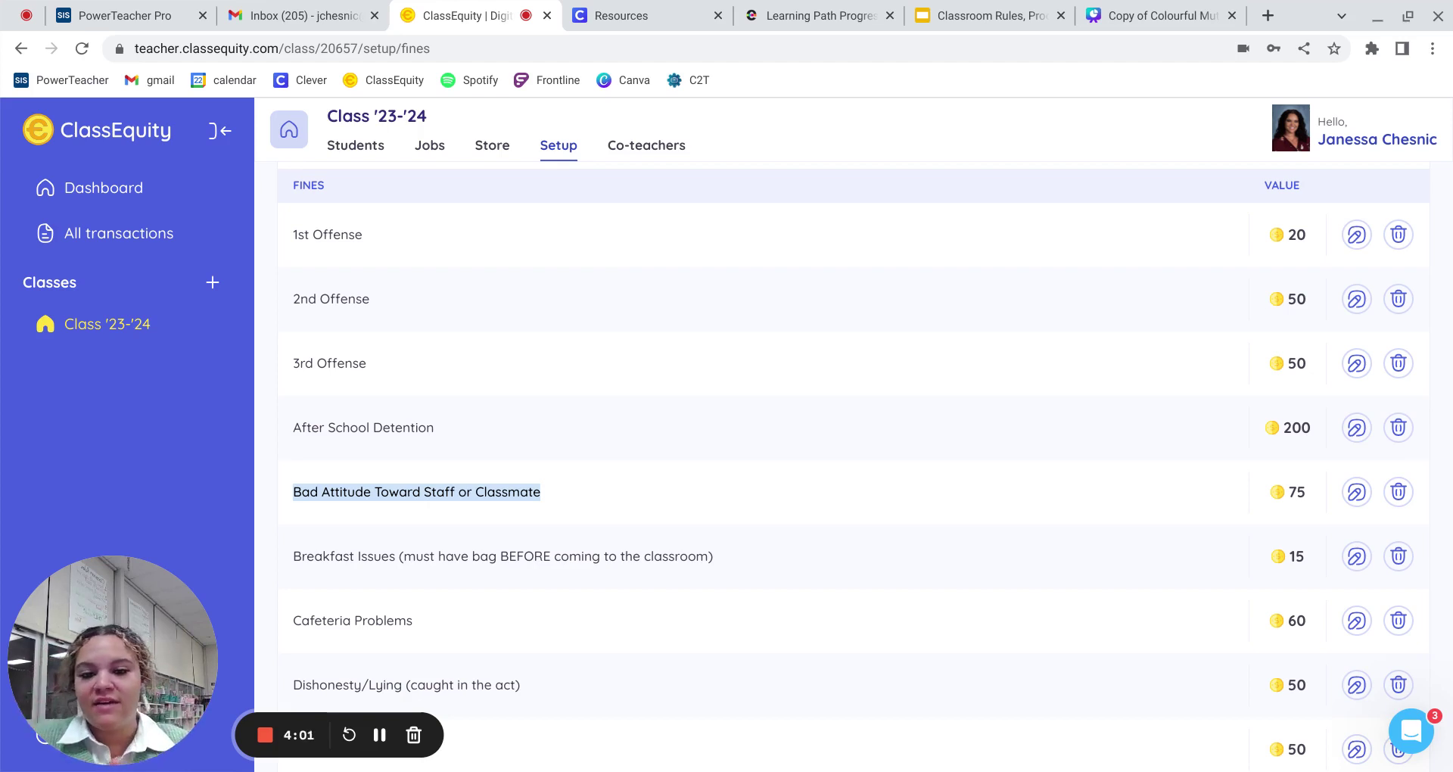
Scroll down through the rest of the fines list to review it.
scroll(579, 402, "down", 2)
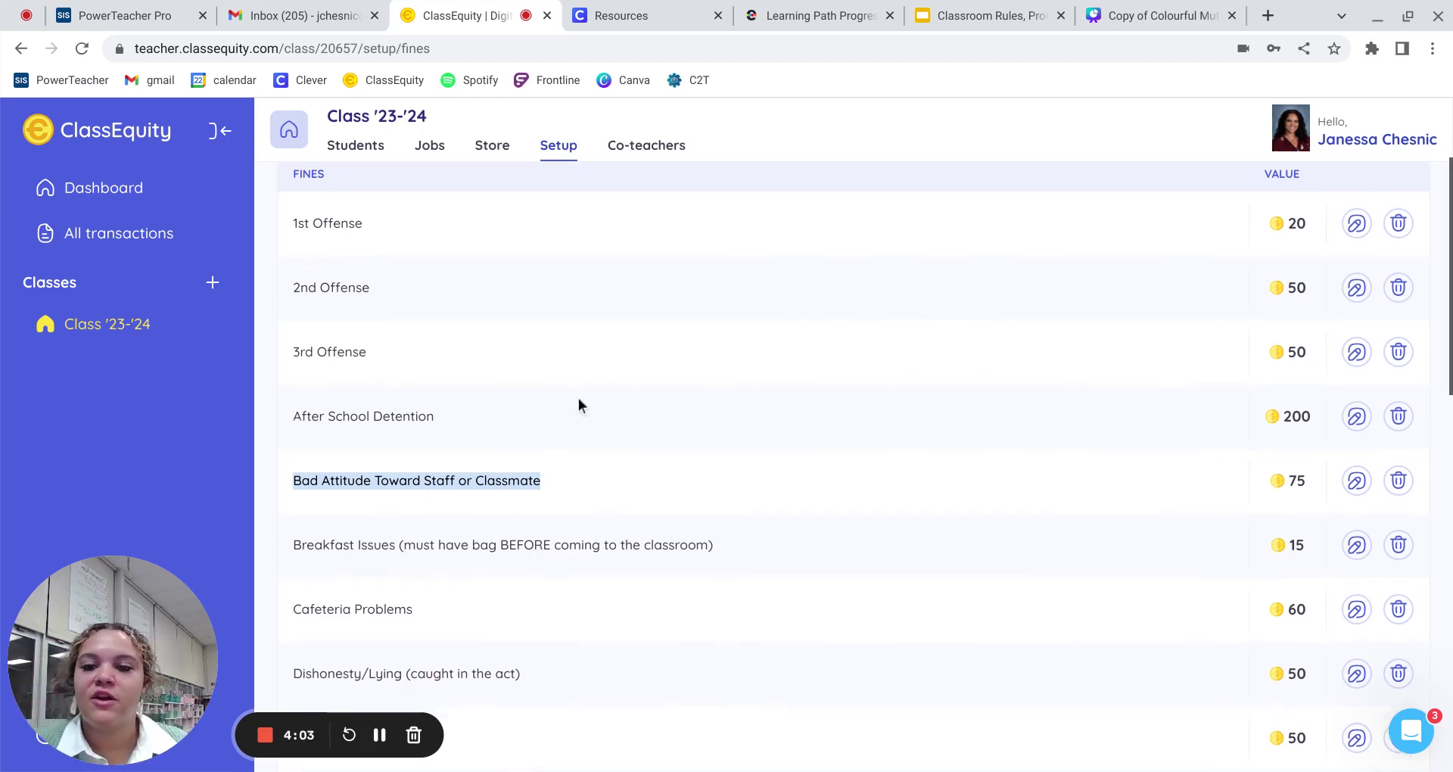
scroll(576, 404, "down", 1)
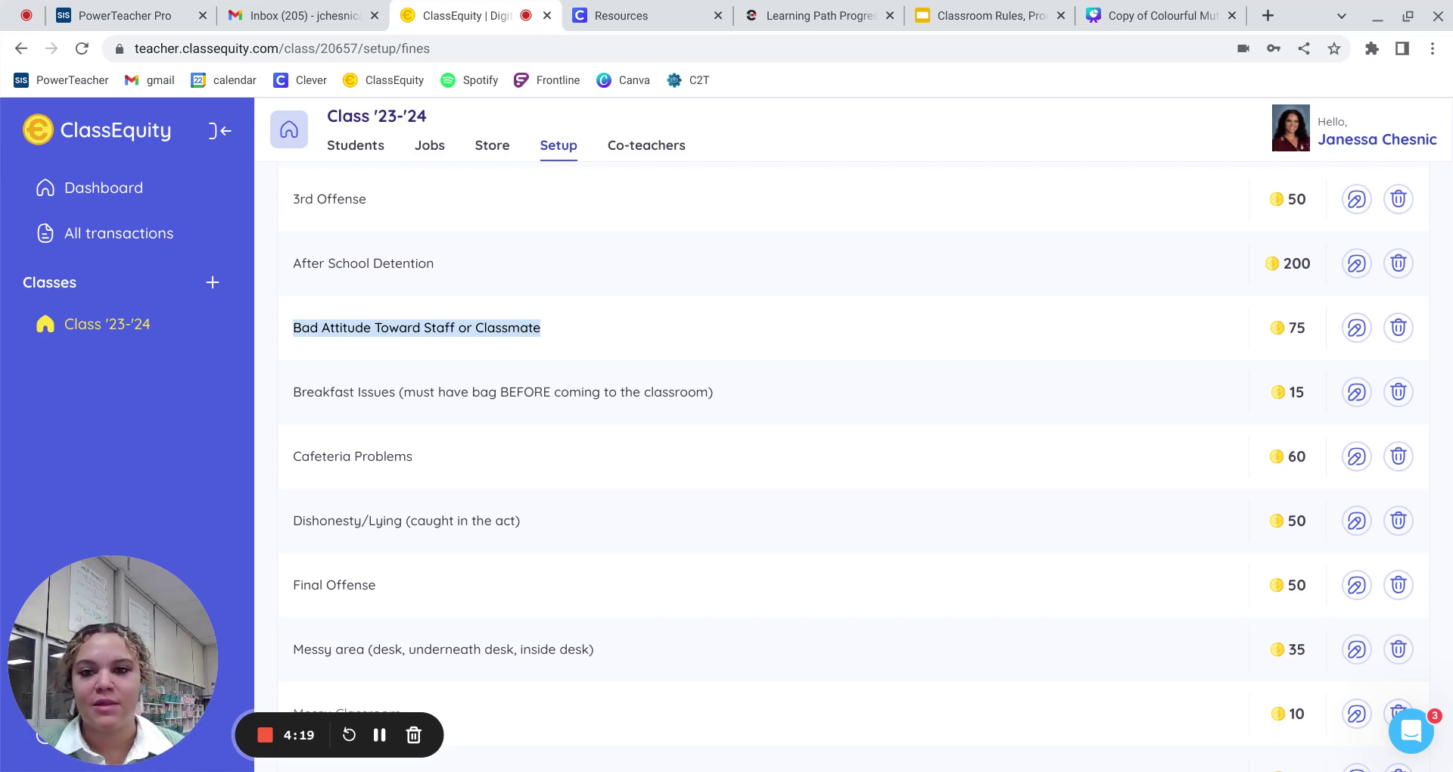
scroll(607, 438, "down", 1)
scroll(603, 439, "down", 1)
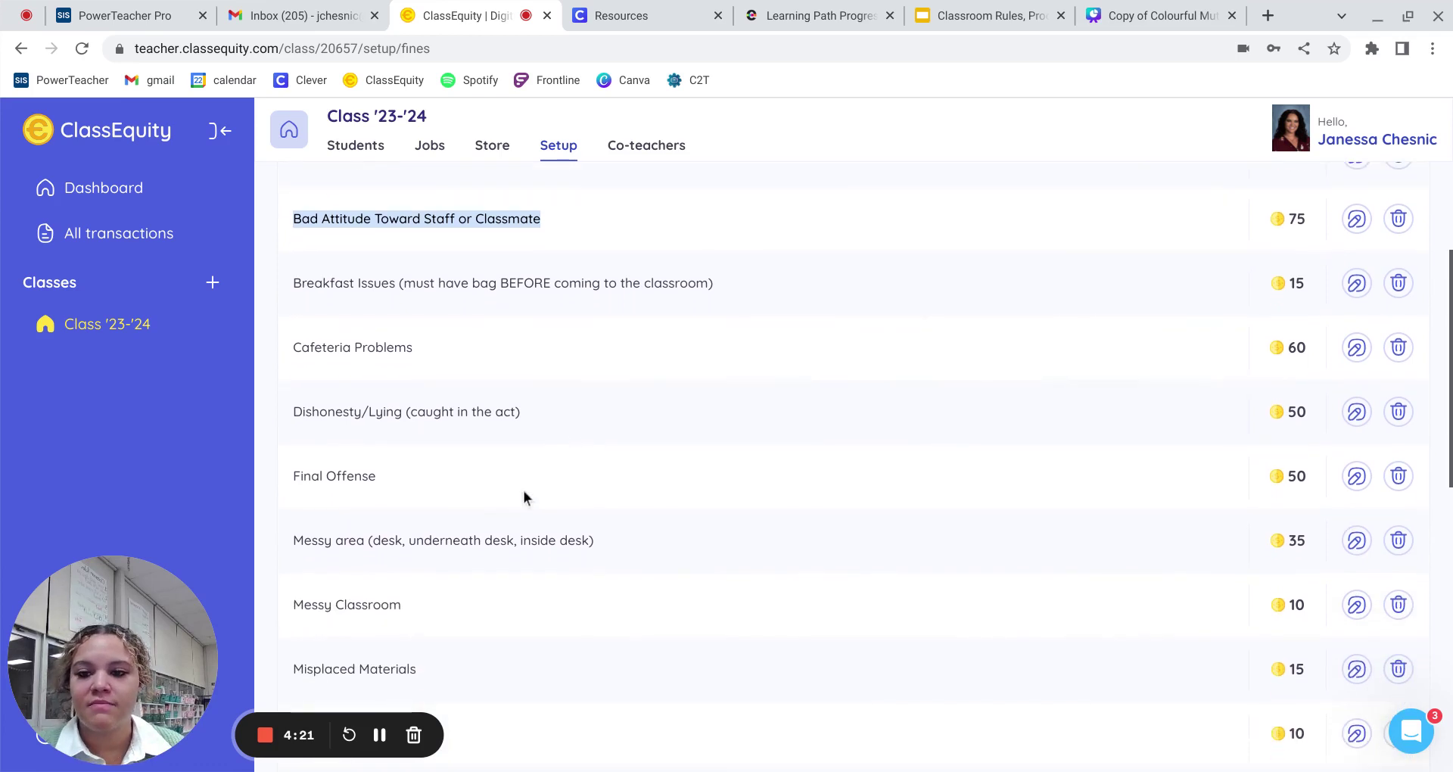
scroll(427, 499, "down", 2)
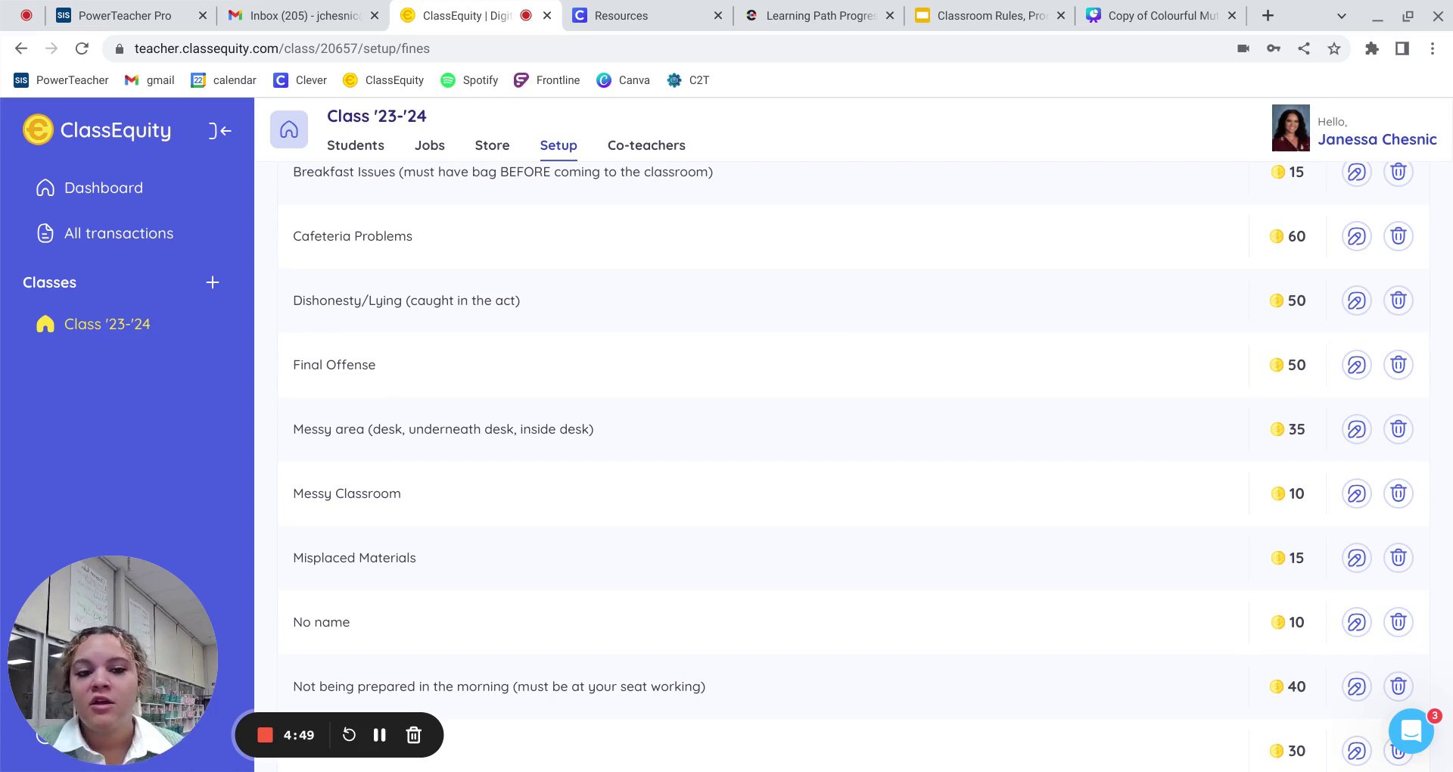
scroll(545, 394, "down", 1)
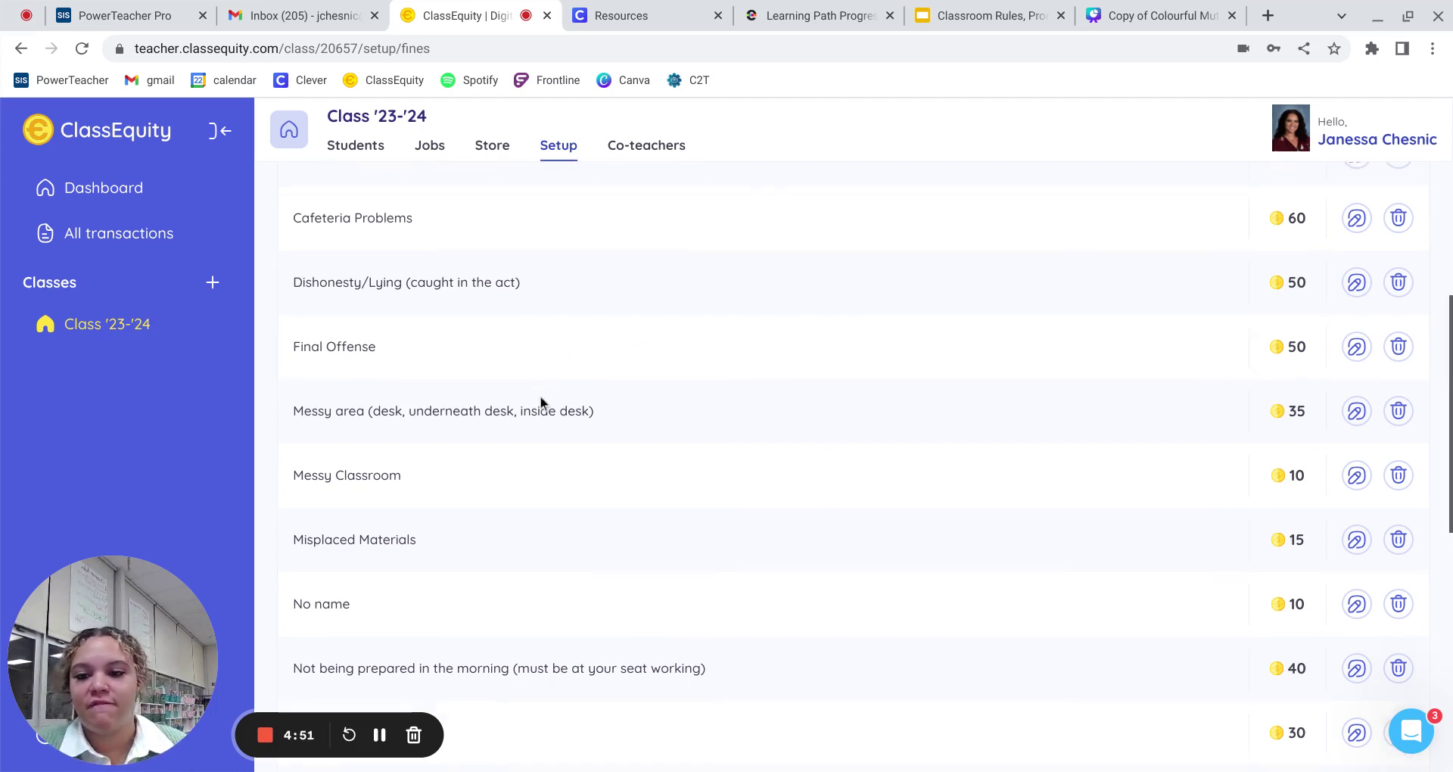
scroll(553, 398, "down", 3)
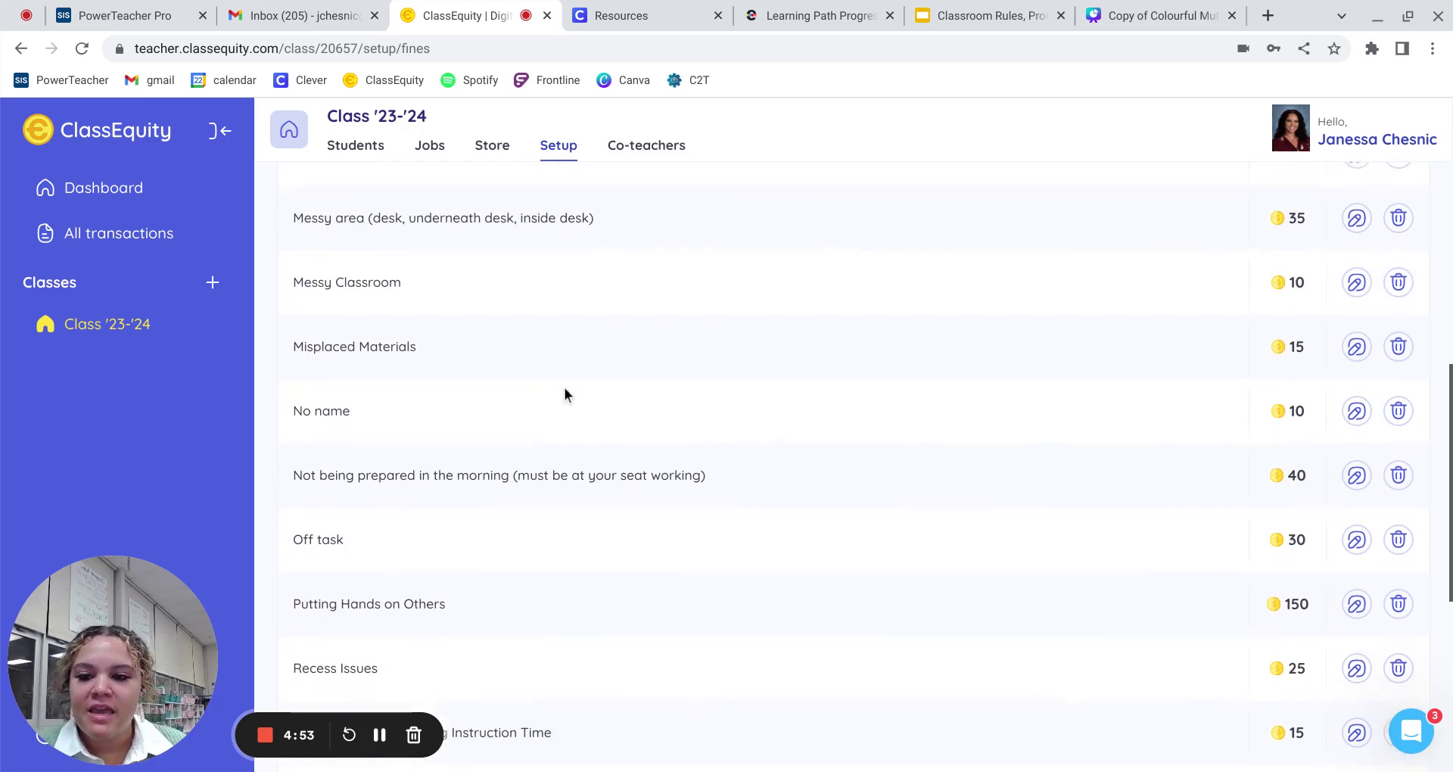
scroll(576, 378, "down", 3)
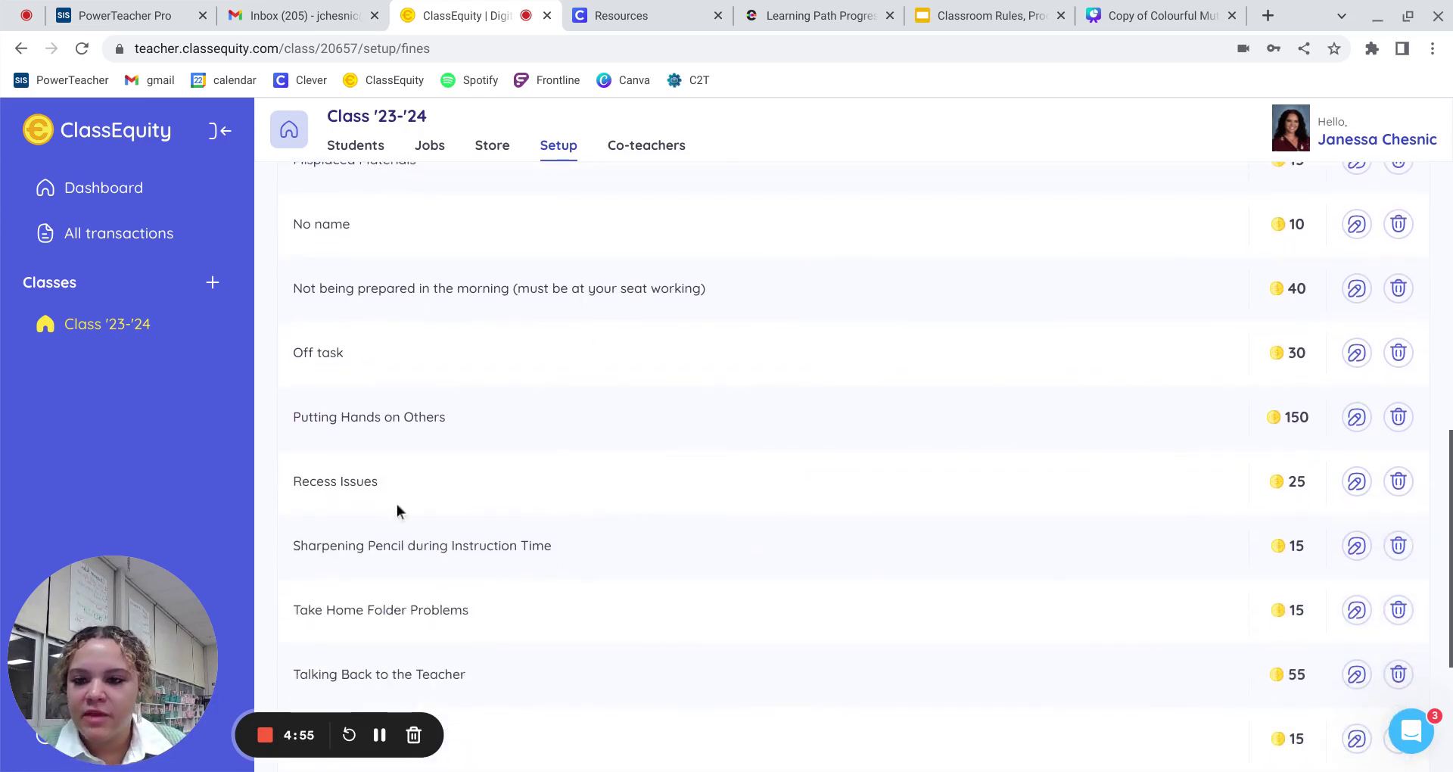
scroll(458, 453, "down", 1)
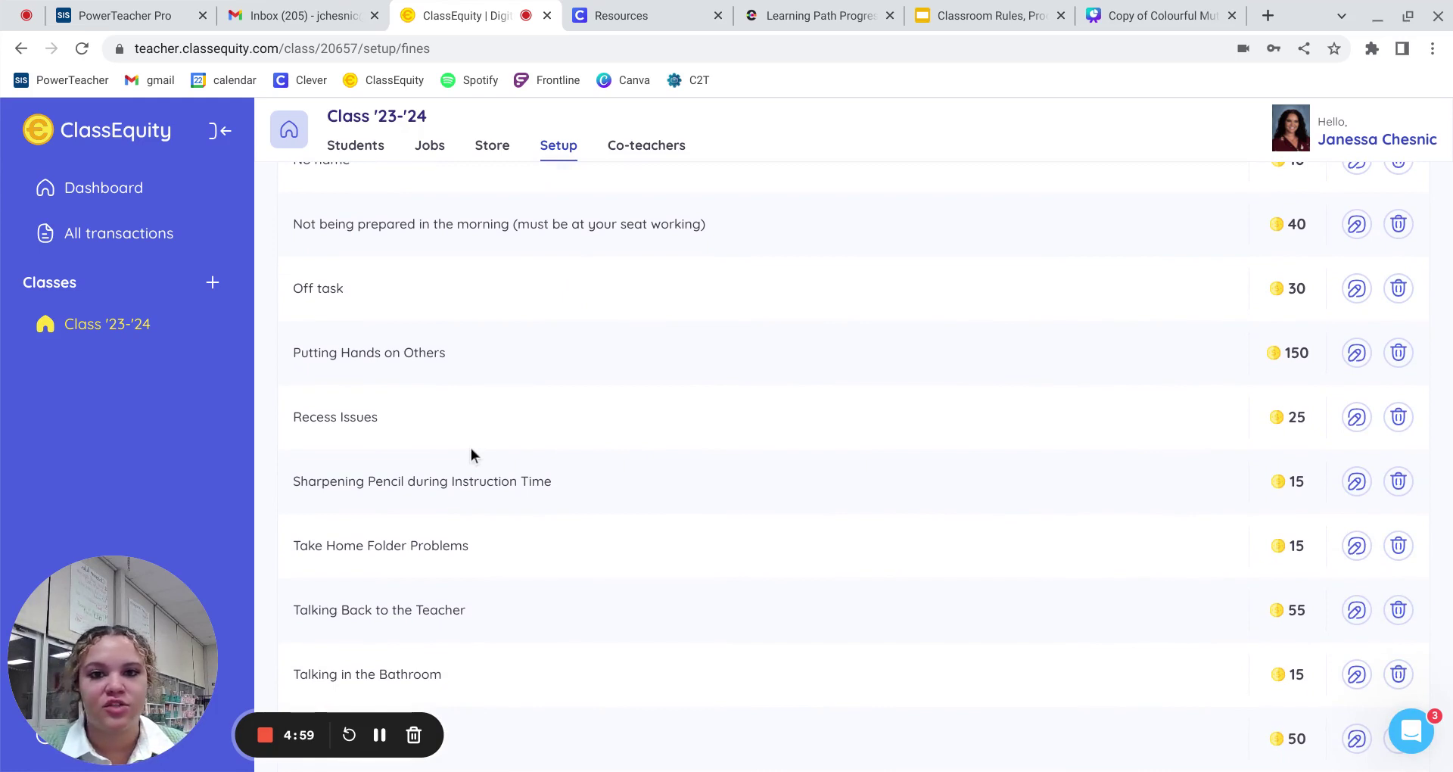
scroll(431, 469, "down", 2)
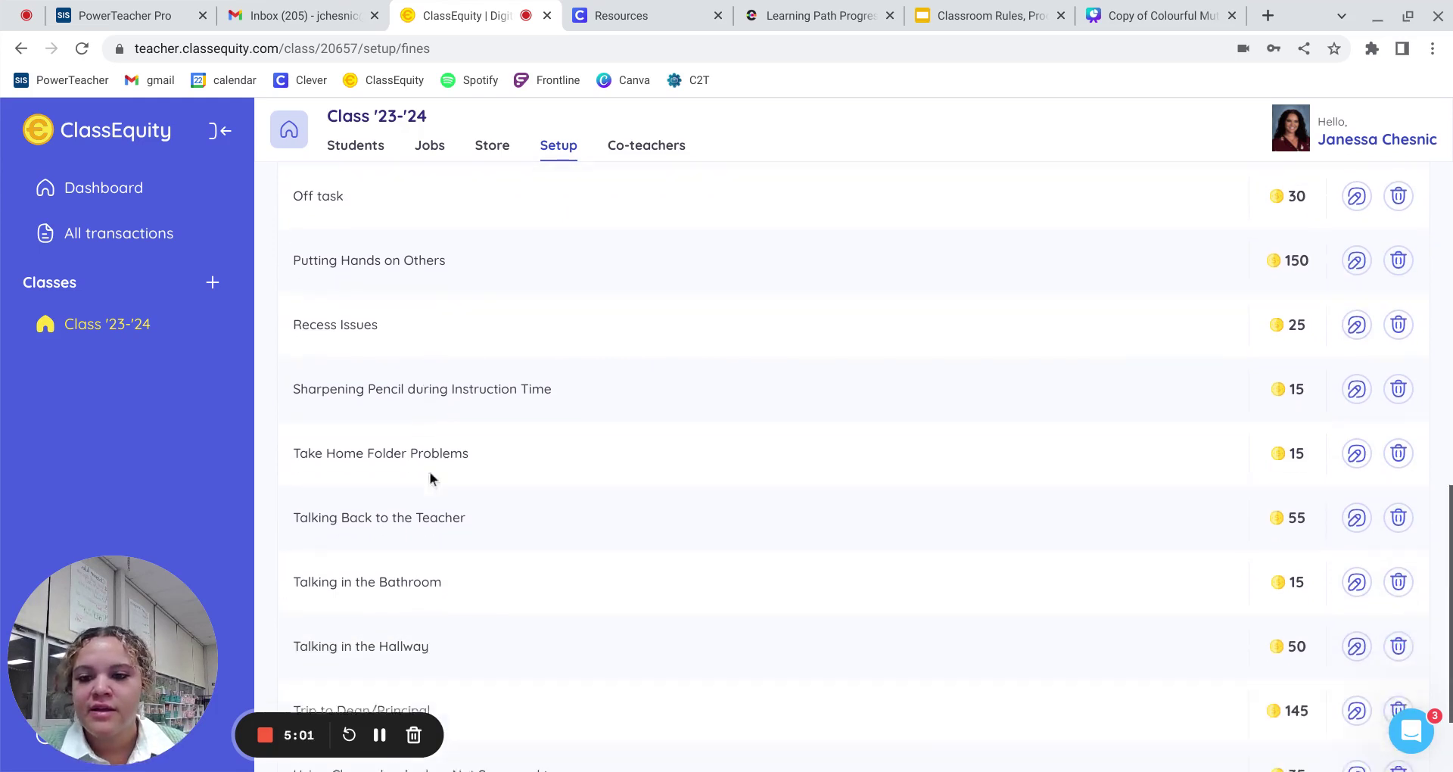
scroll(431, 475, "down", 2)
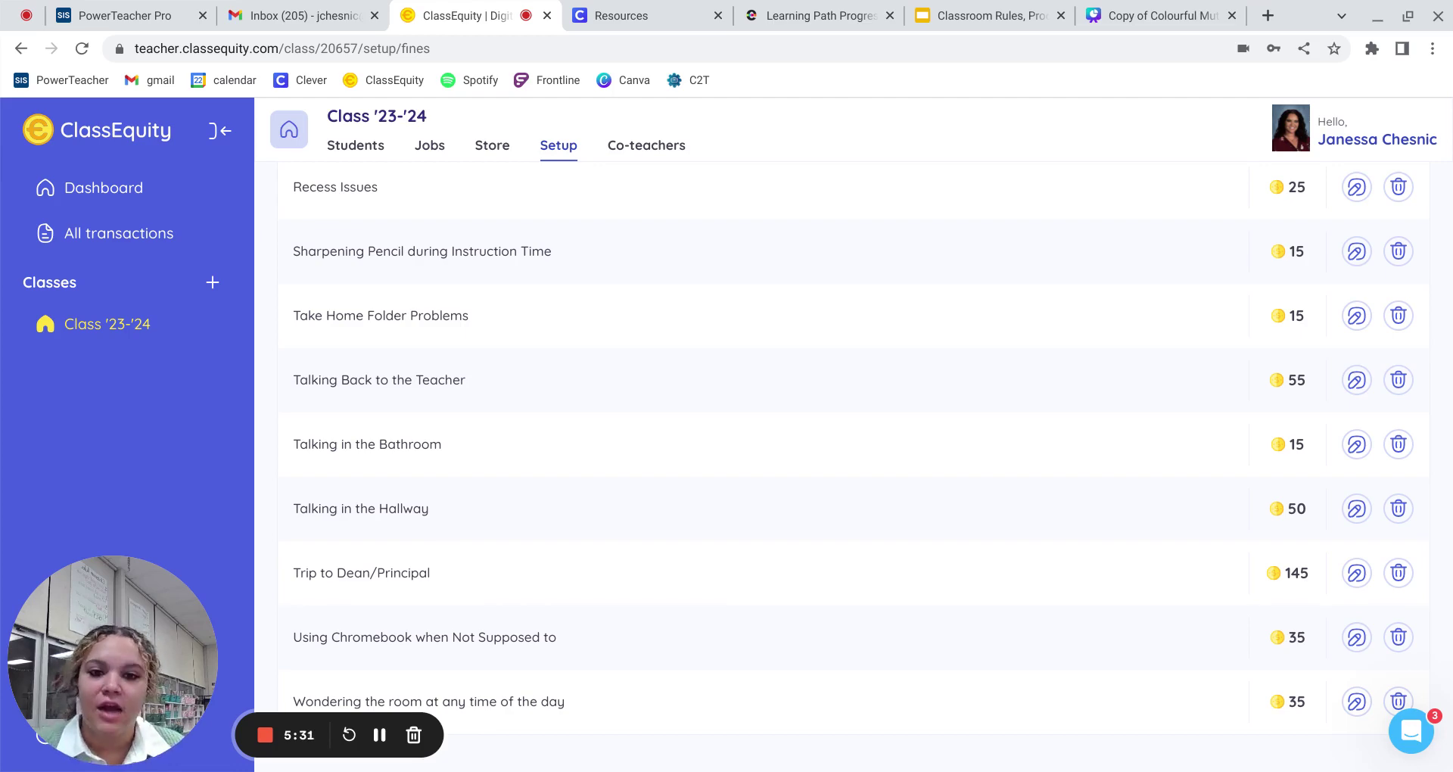
Highlight the Bad Attitude Toward Staff or Classmate fine and scroll back to the top.
scroll(486, 497, "up", 15)
triple_click(486, 497)
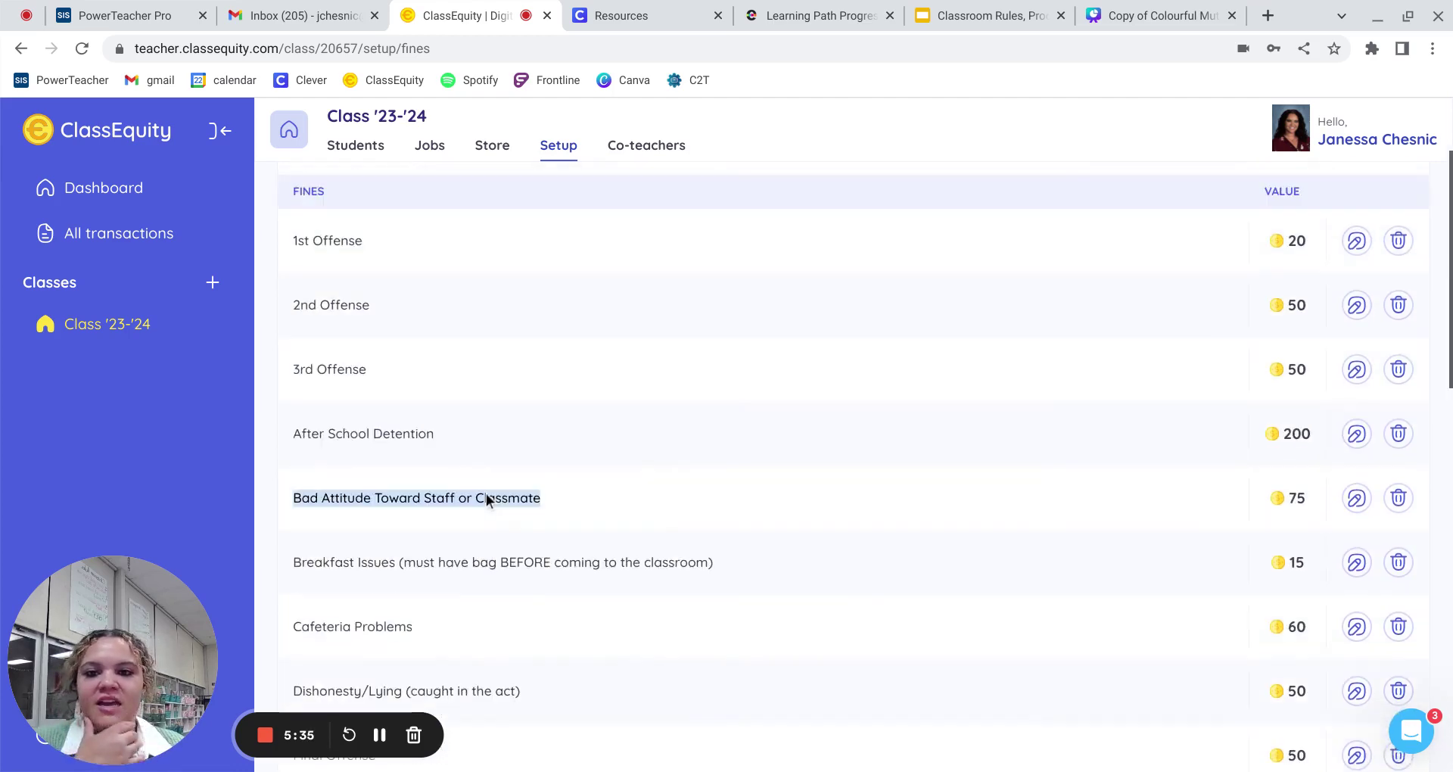
scroll(486, 497, "up", 2)
Show the bills list and change the Internet bill's value from 20 to 30.
left_click(571, 235)
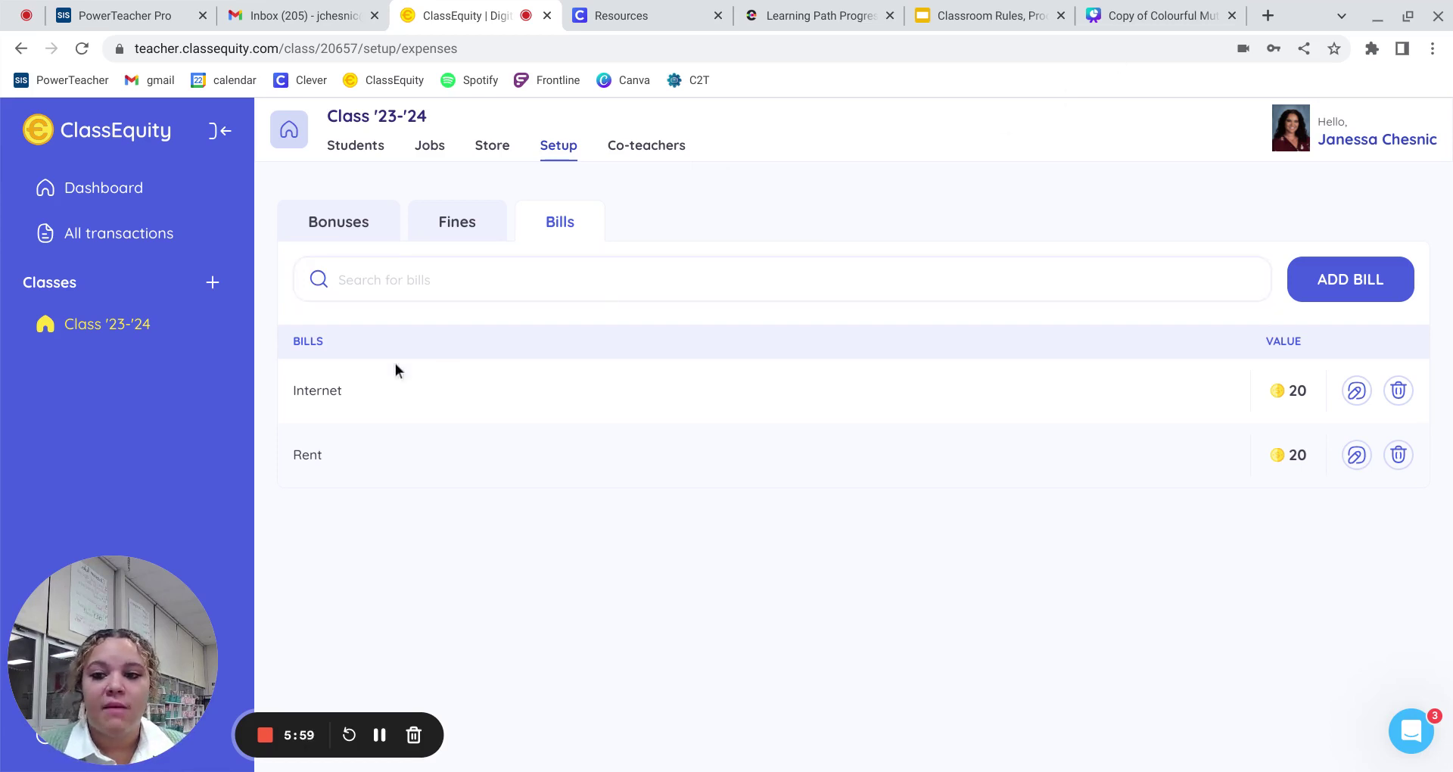
left_click(1356, 392)
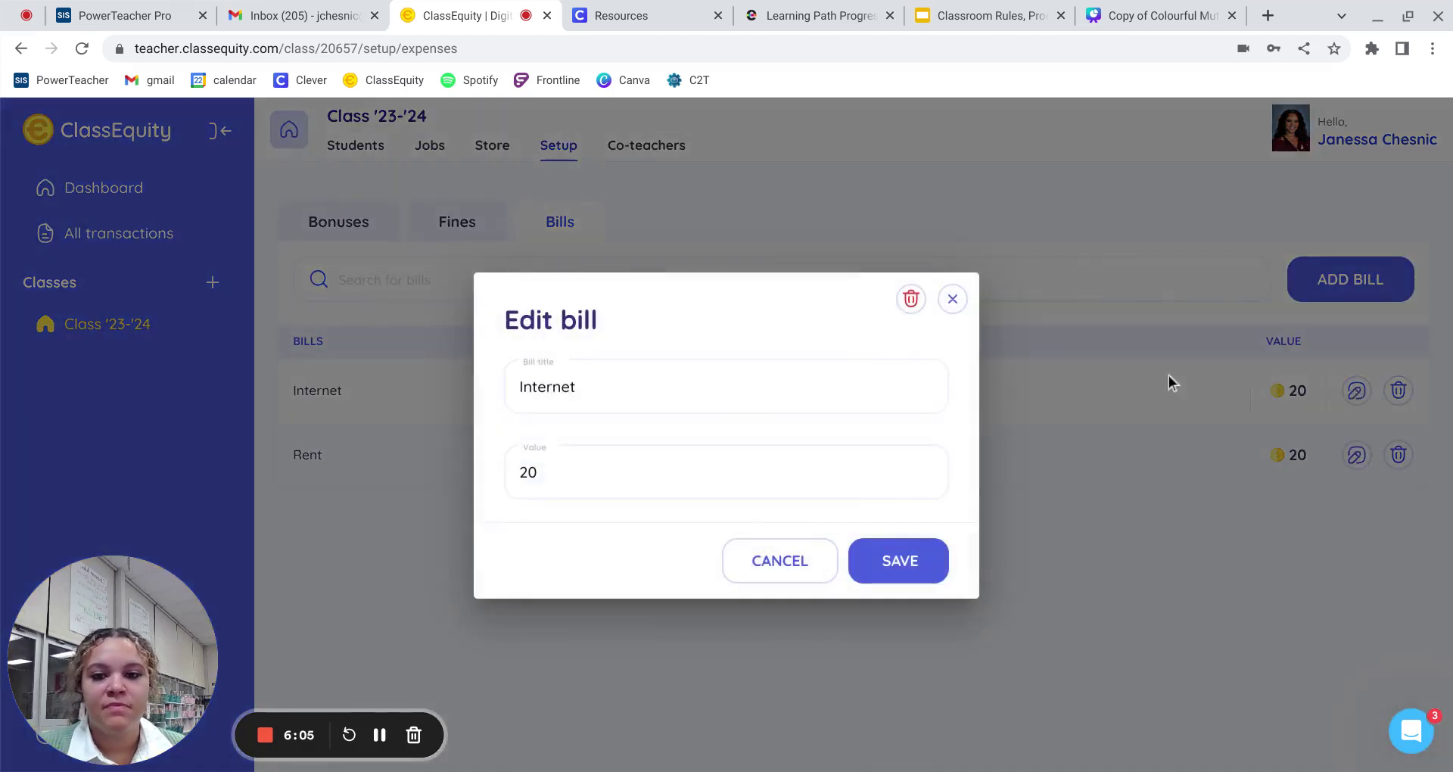
left_click(688, 389)
left_click_drag(583, 389, 440, 361)
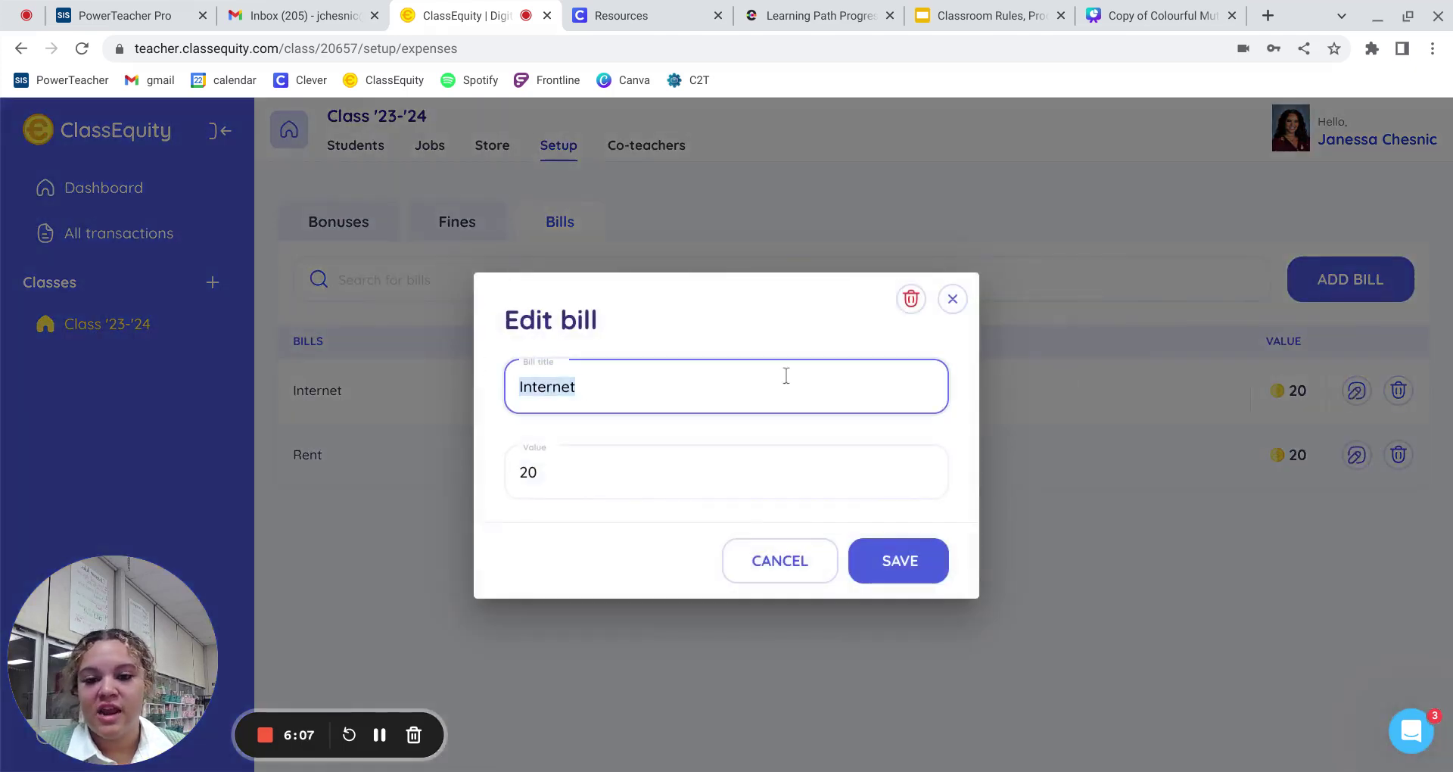
left_click(653, 472)
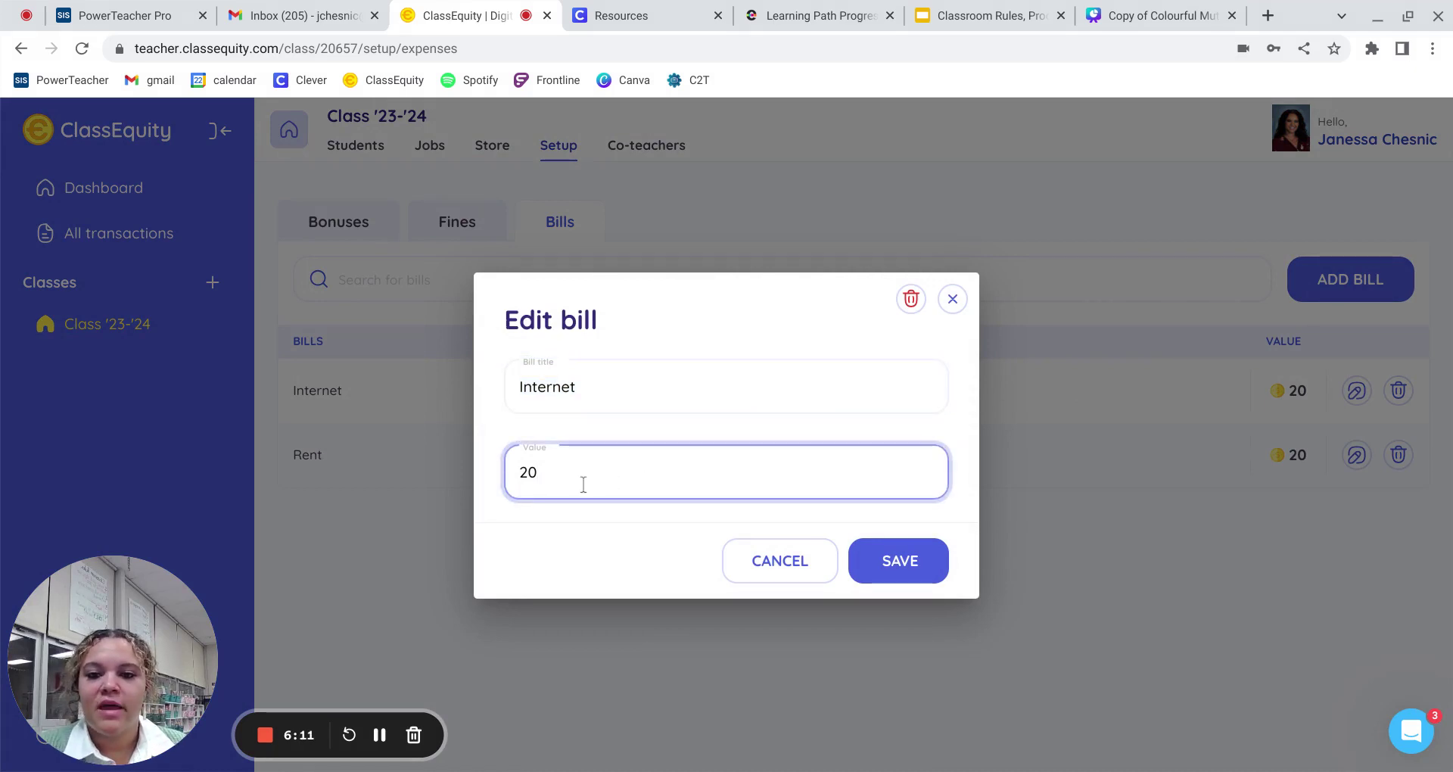
key("BackSpace")
key("BackSpace")
type("30")
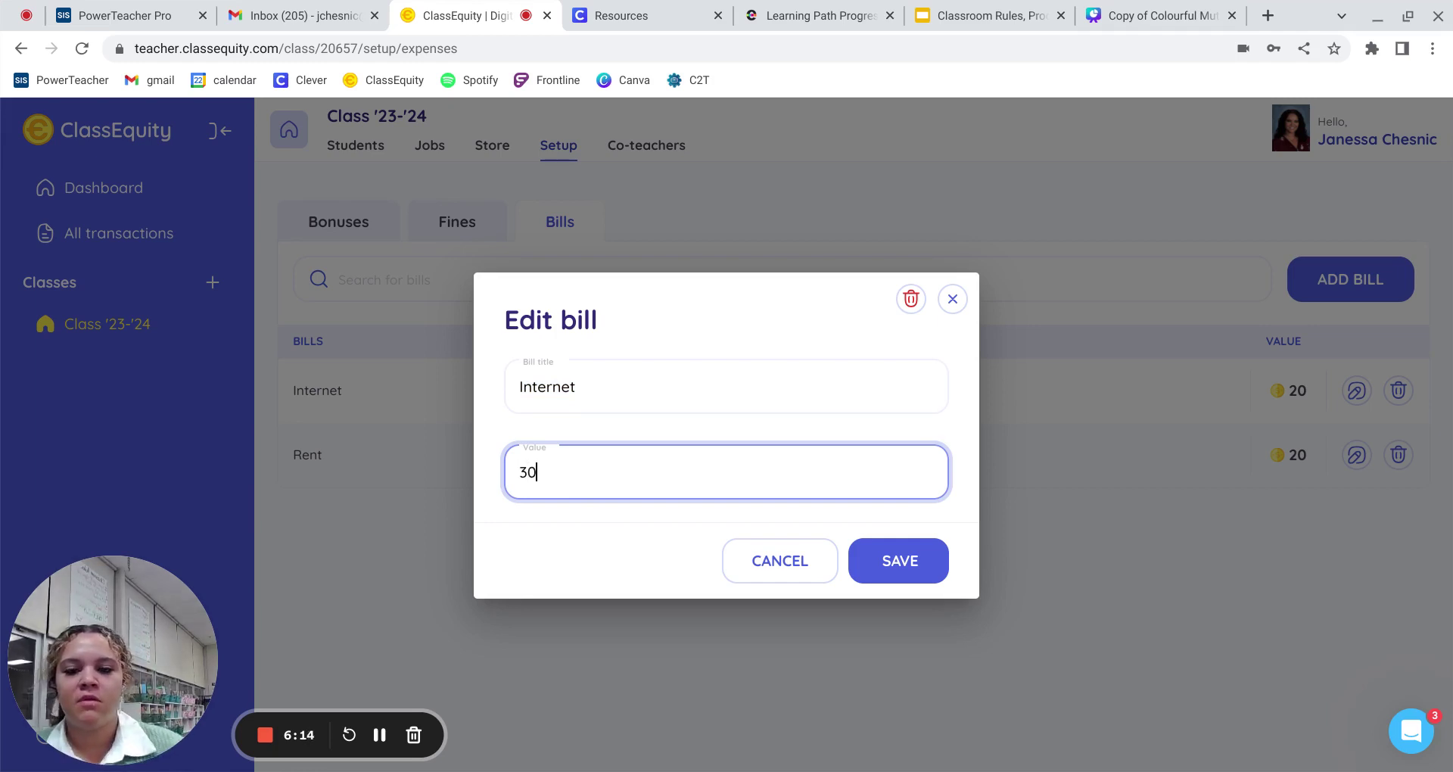
left_click(886, 559)
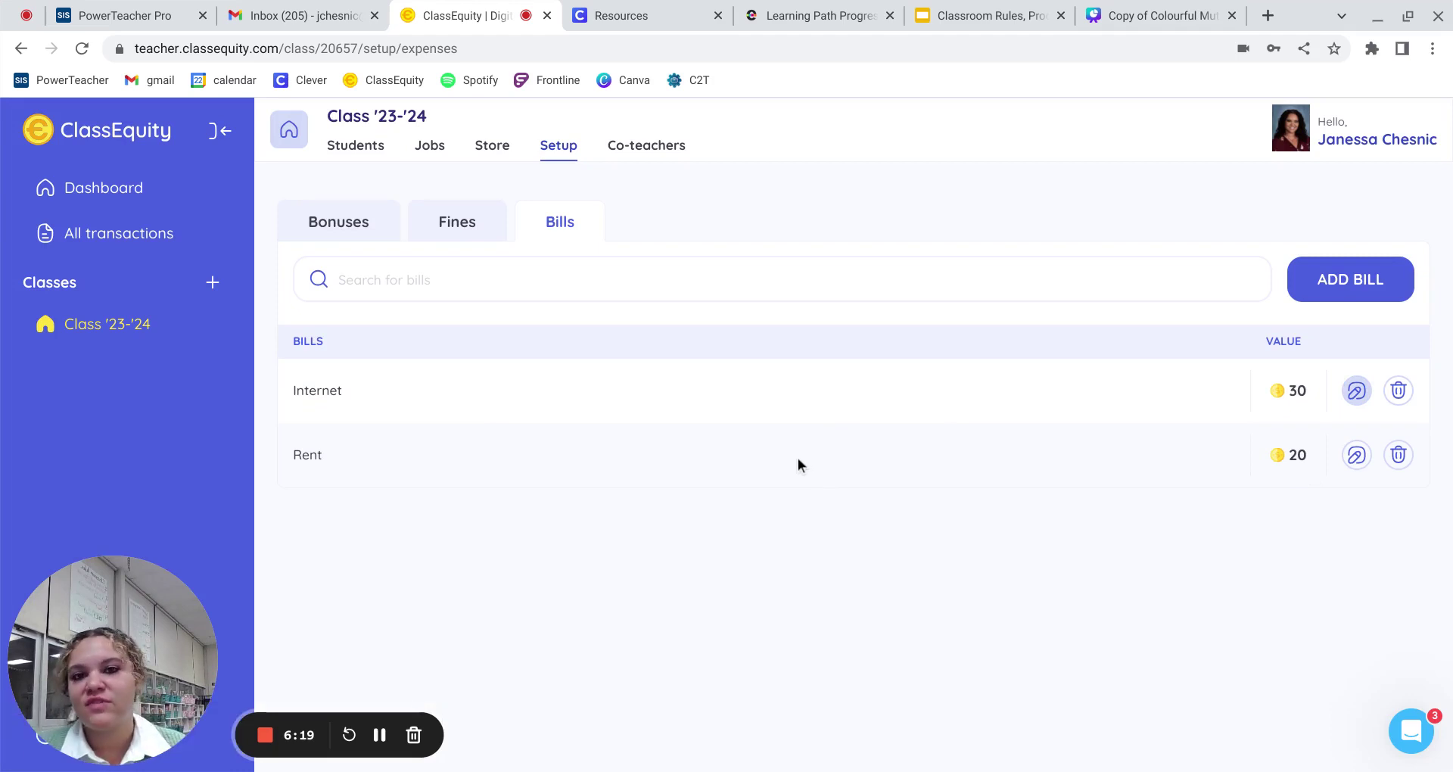
Change the Rent bill's value from 20 to 25 and save it.
left_click(1356, 454)
left_click(674, 467)
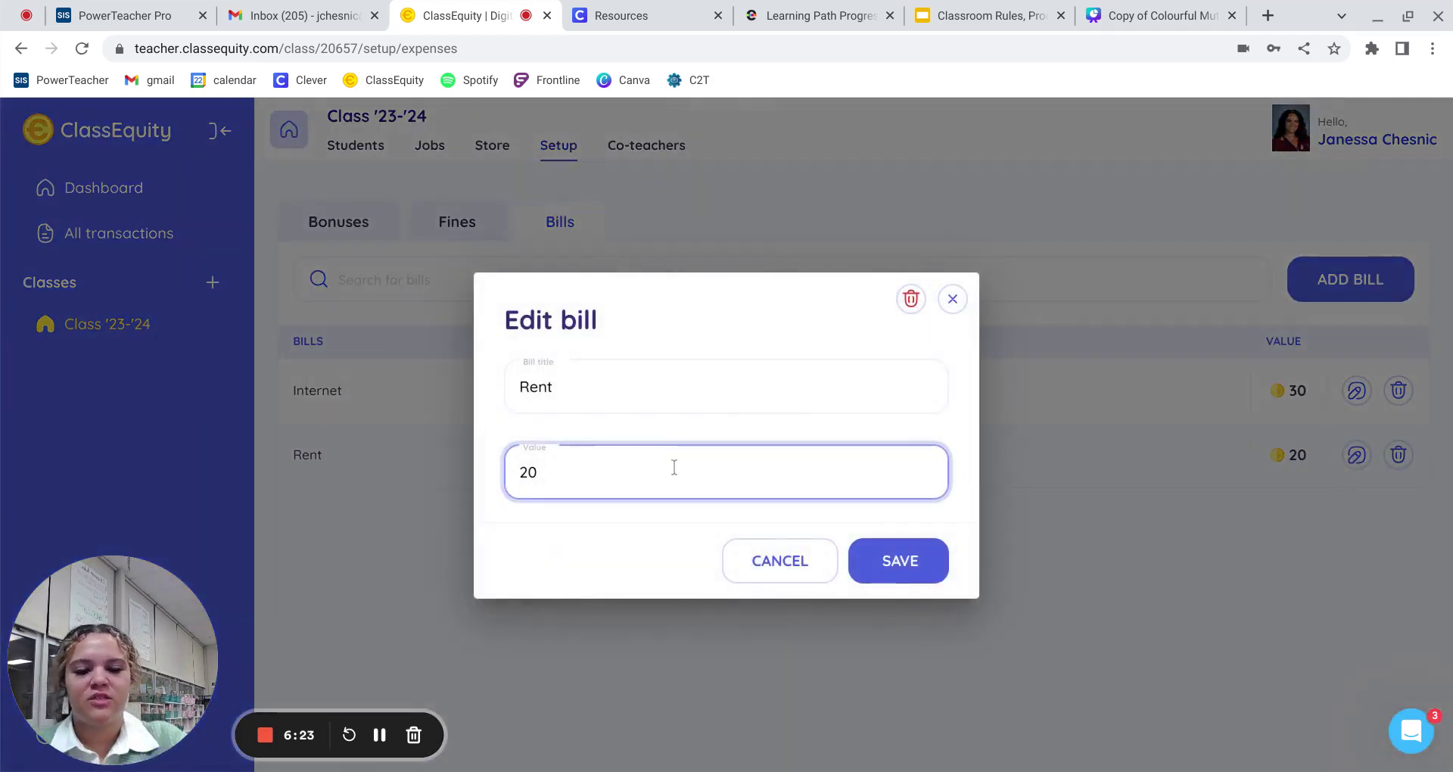
key("BackSpace")
type("5")
left_click(897, 561)
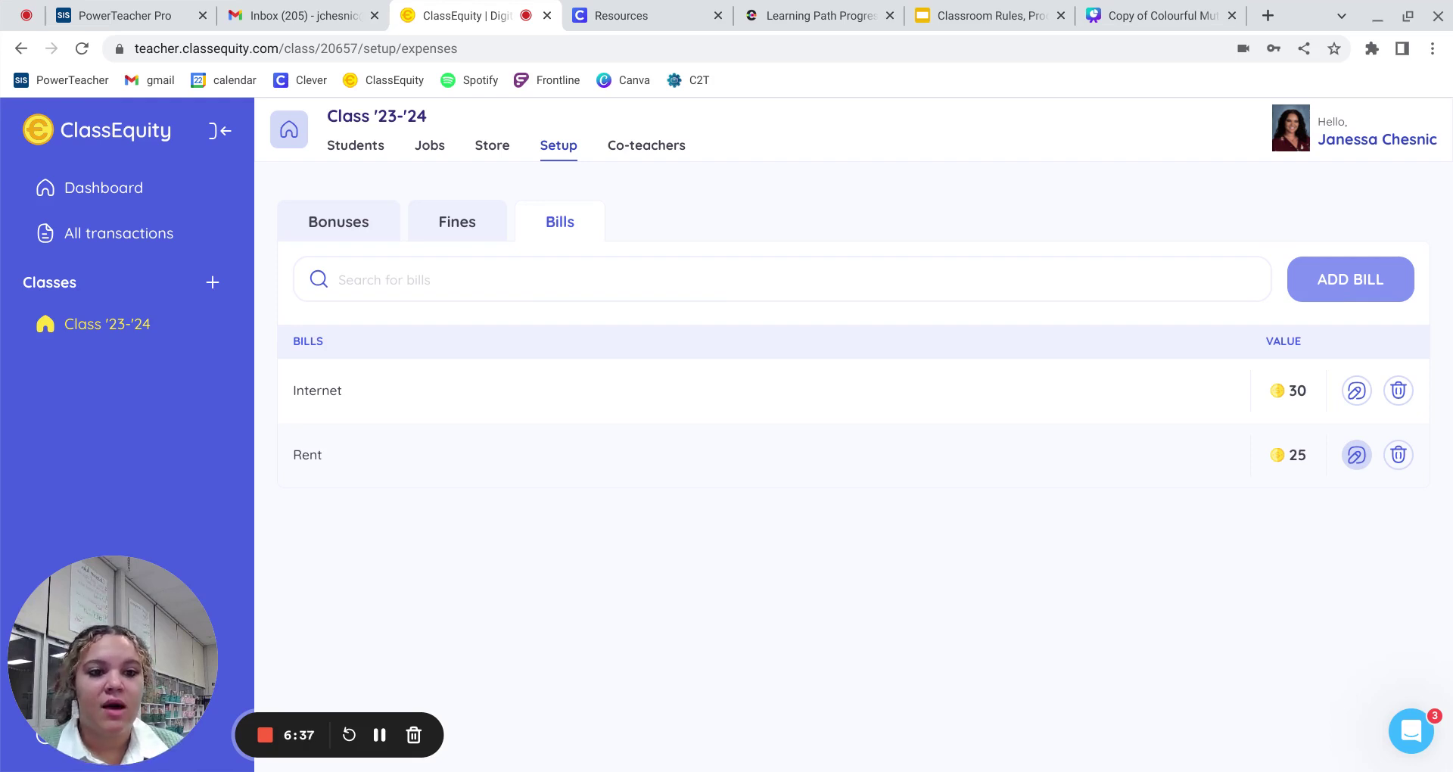
Add and save a bill titled 'Chromebook Renting' with value 25.
left_click(1338, 280)
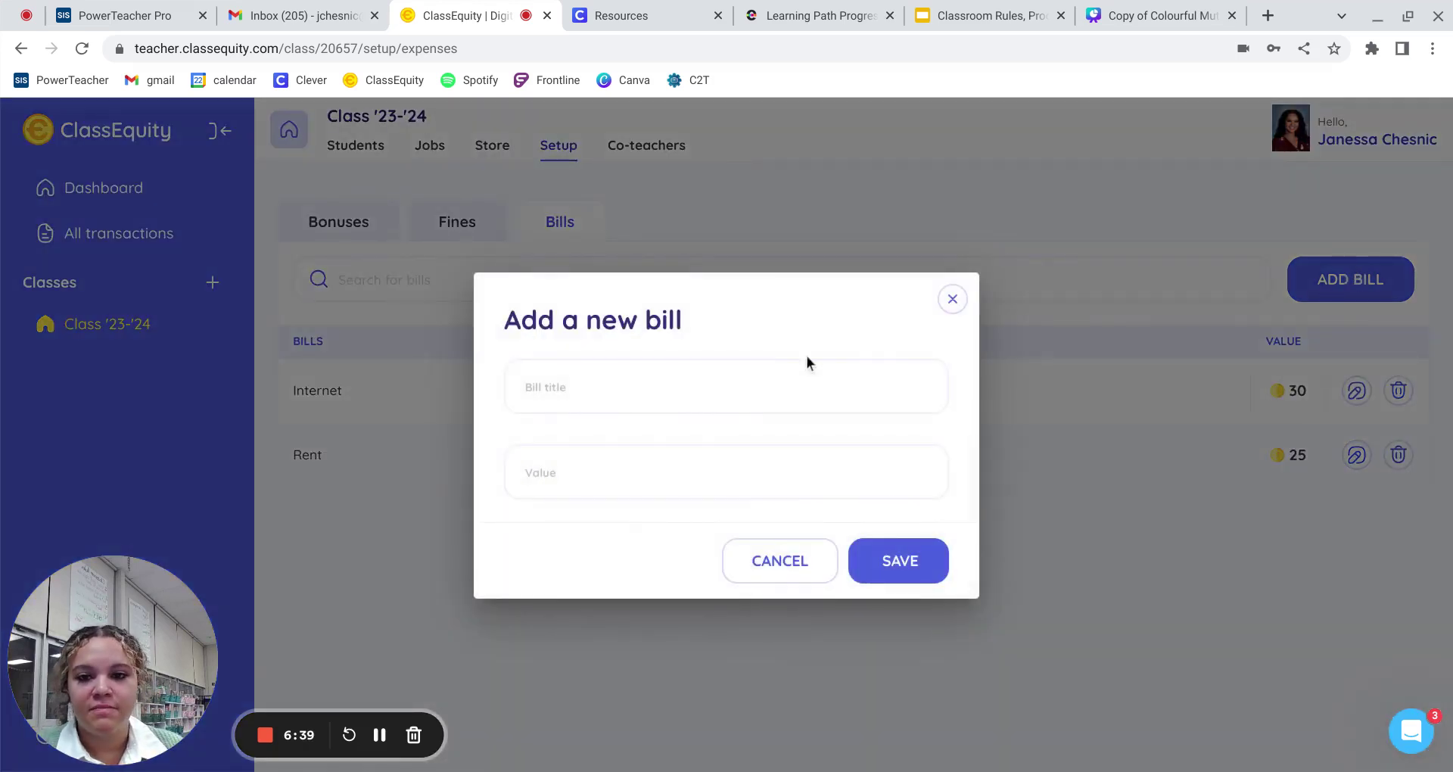
left_click(776, 367)
type("Chromebook R")
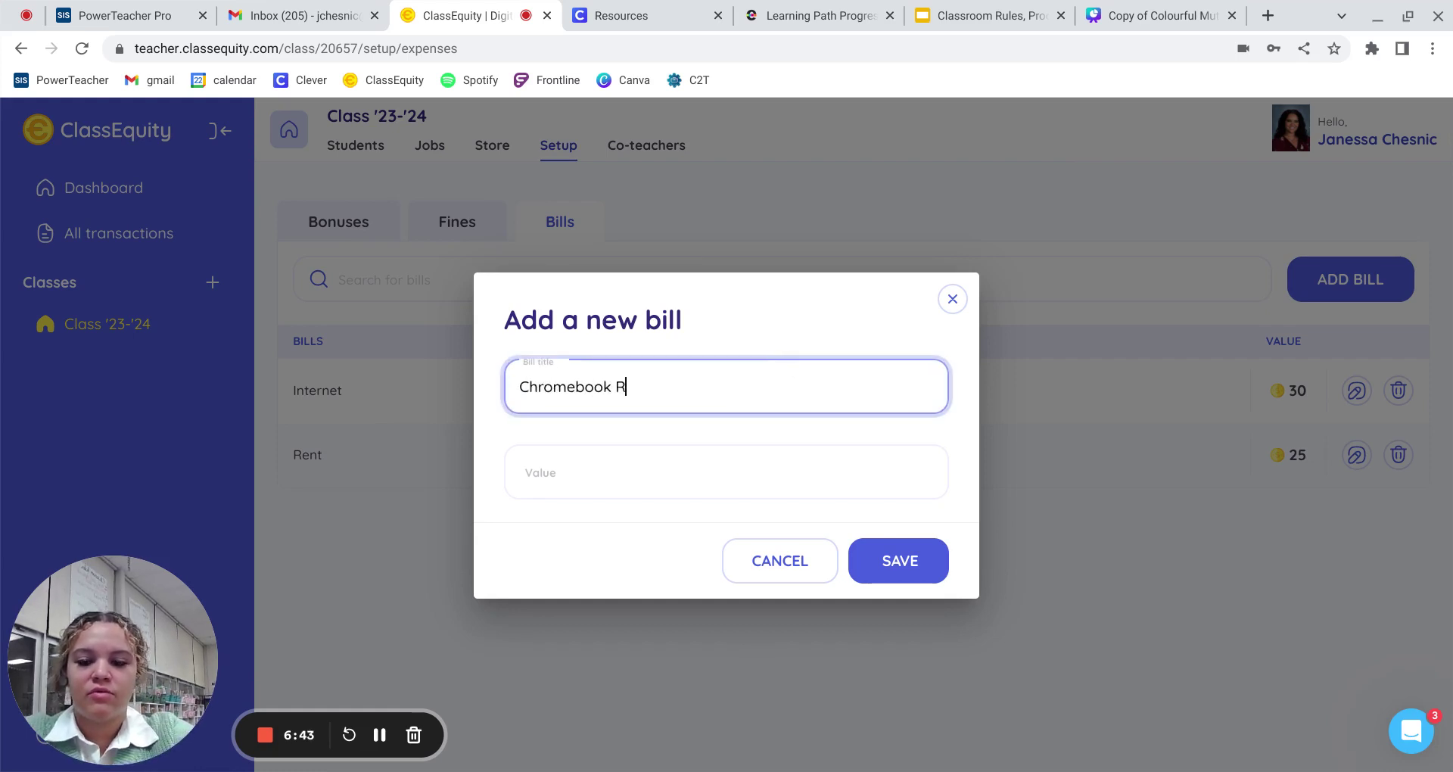
type("enting")
left_click(789, 471)
type("25")
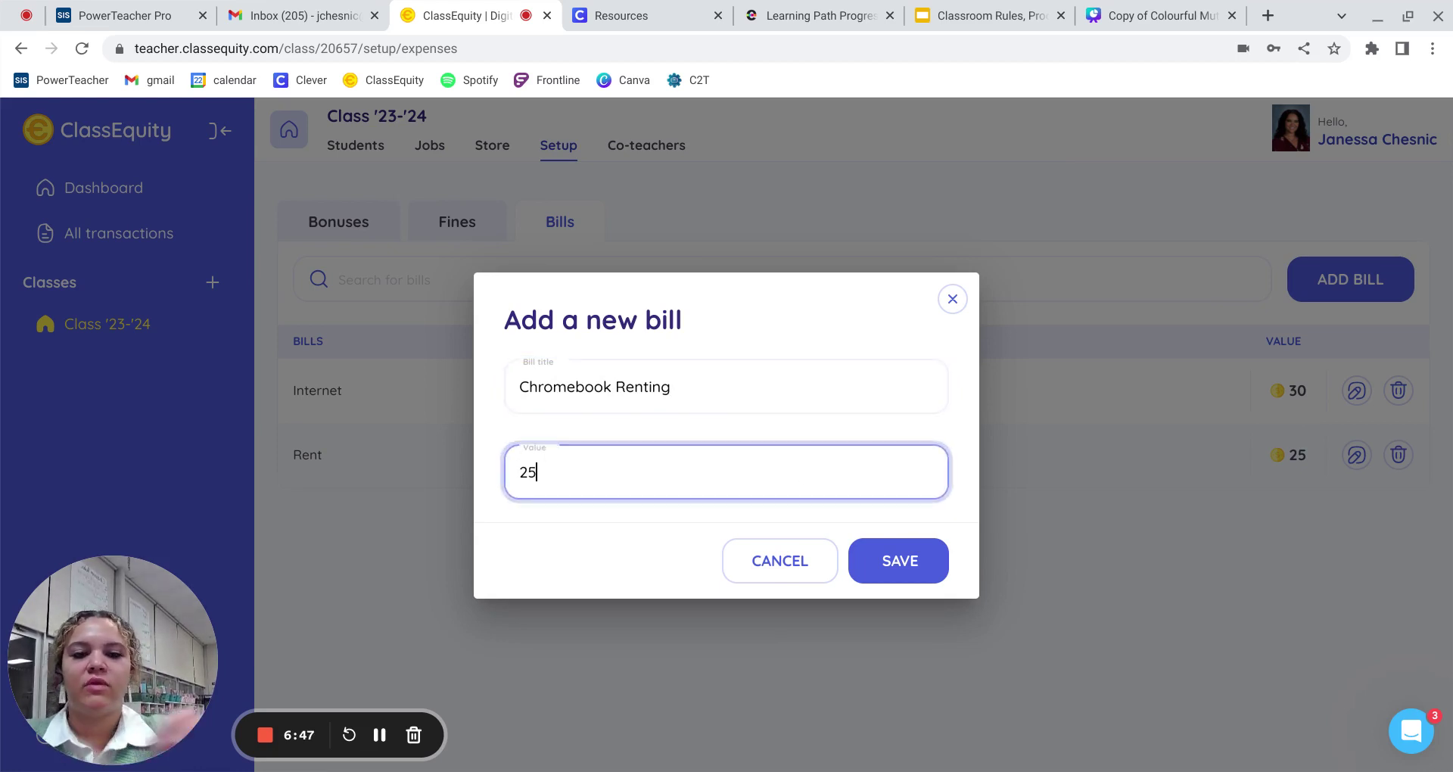
left_click(897, 559)
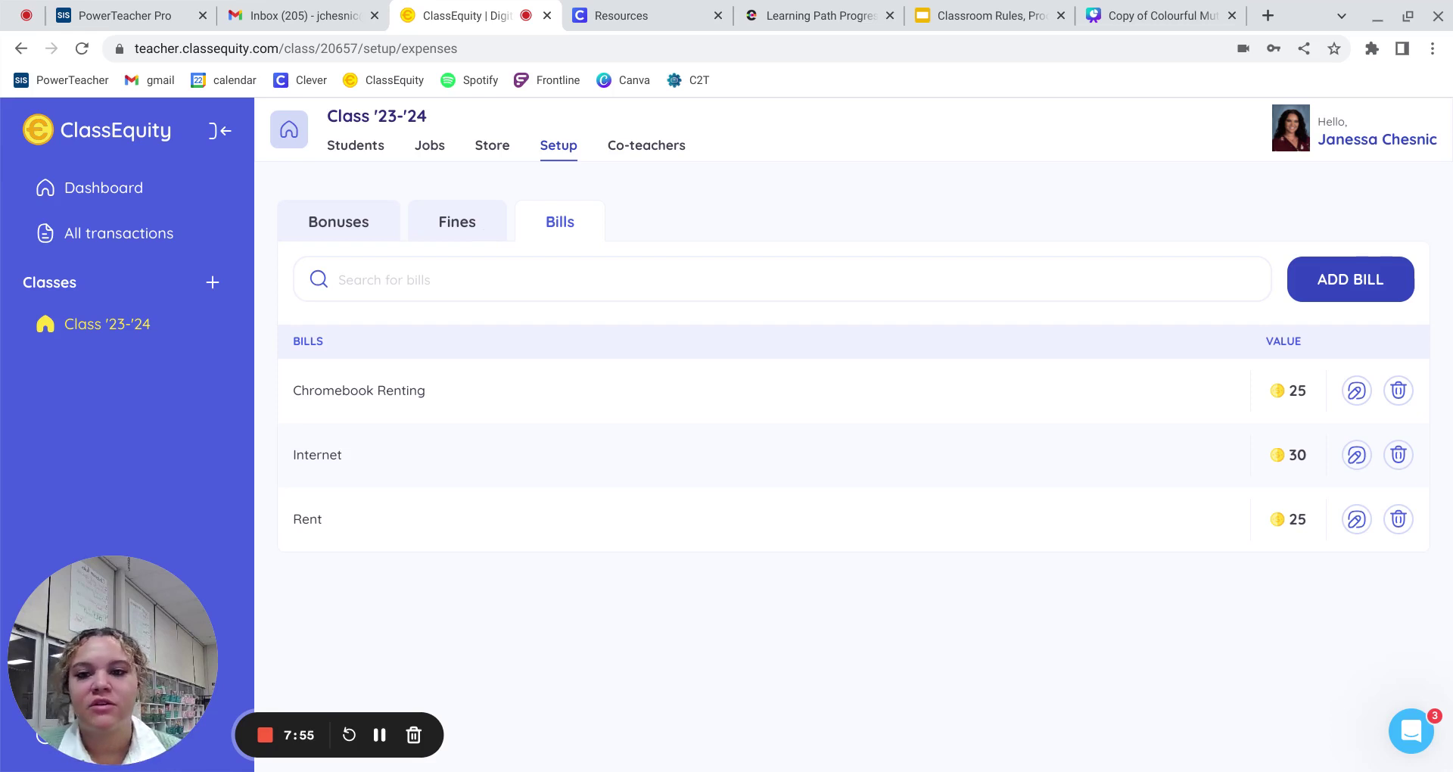
Pass through the Fines list to the Bonuses list and click into the bonus search box.
left_click(455, 222)
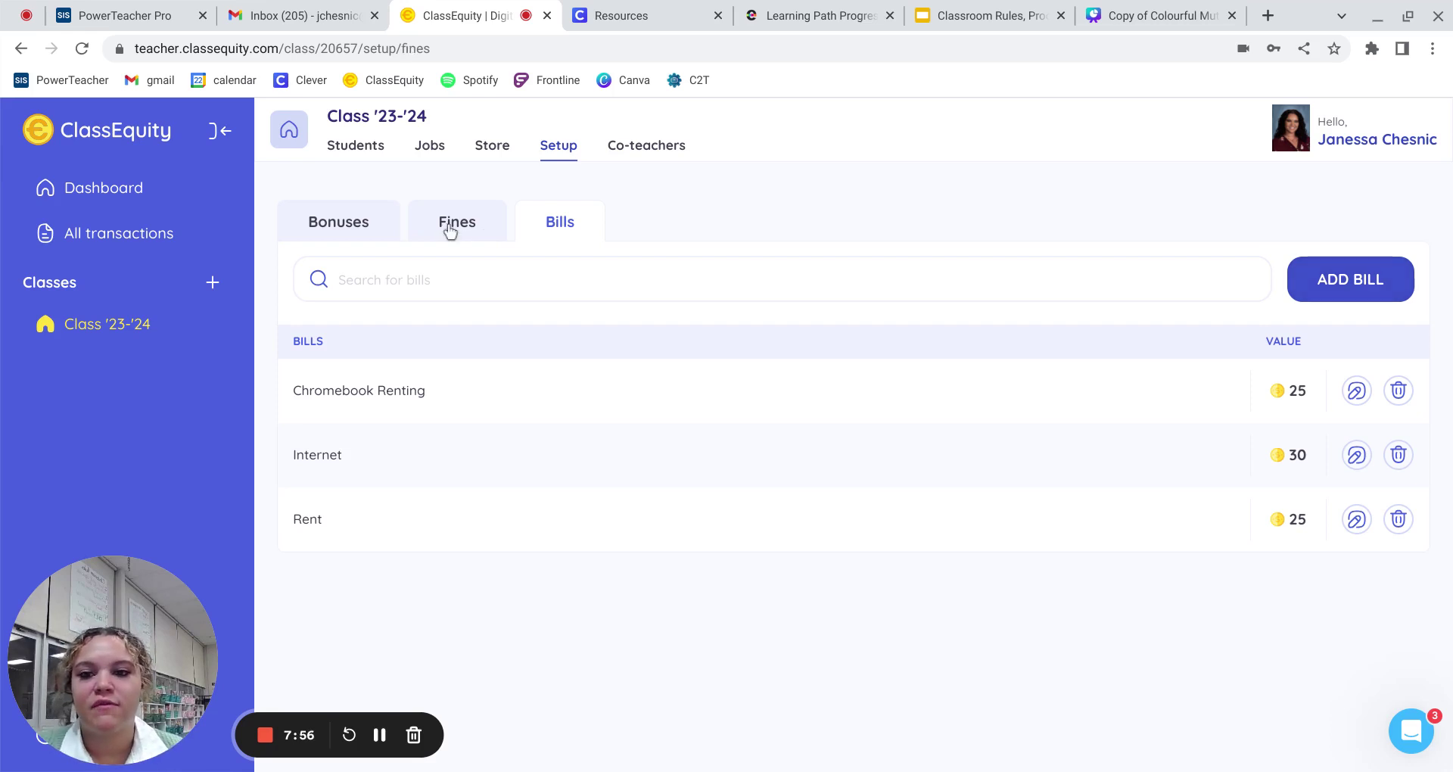
left_click(374, 226)
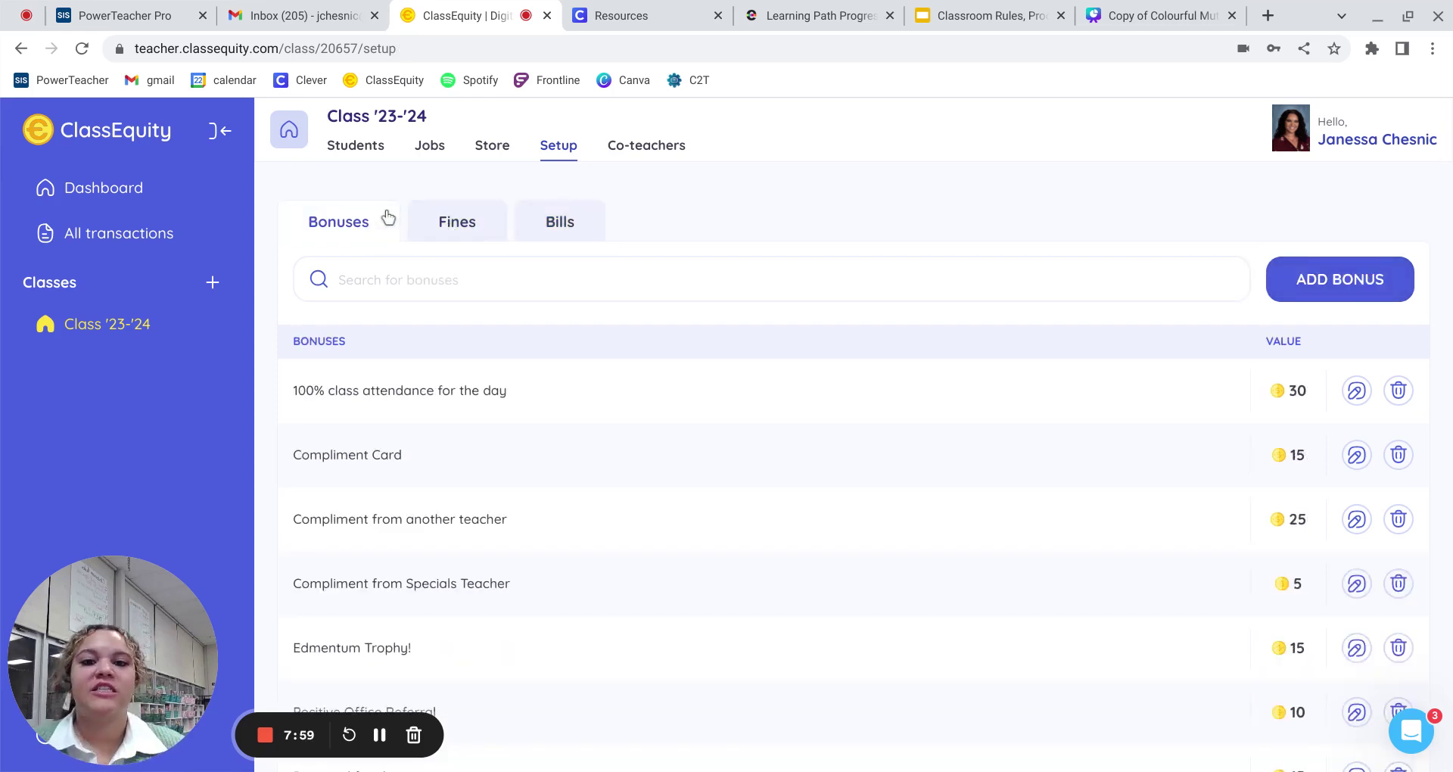
left_click(499, 272)
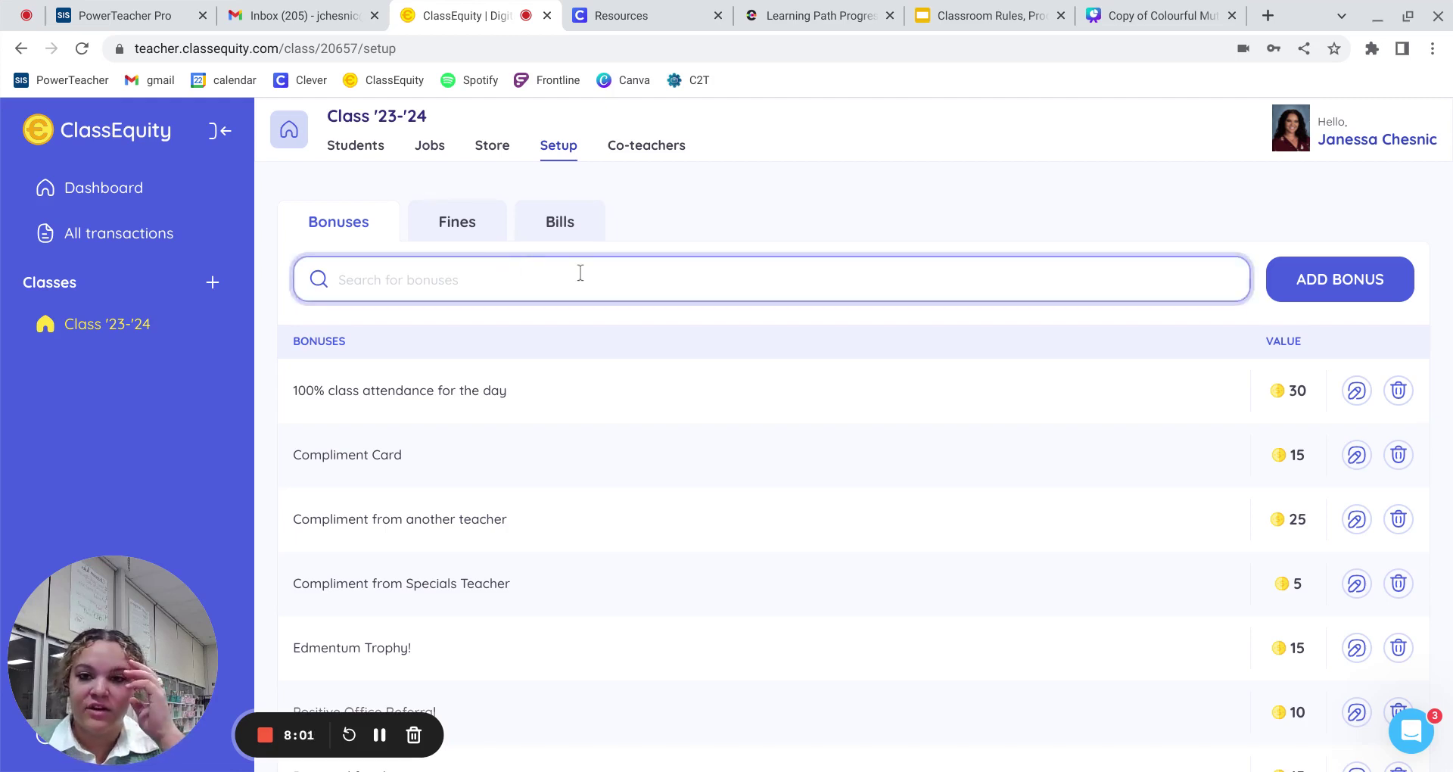
left_click(511, 312)
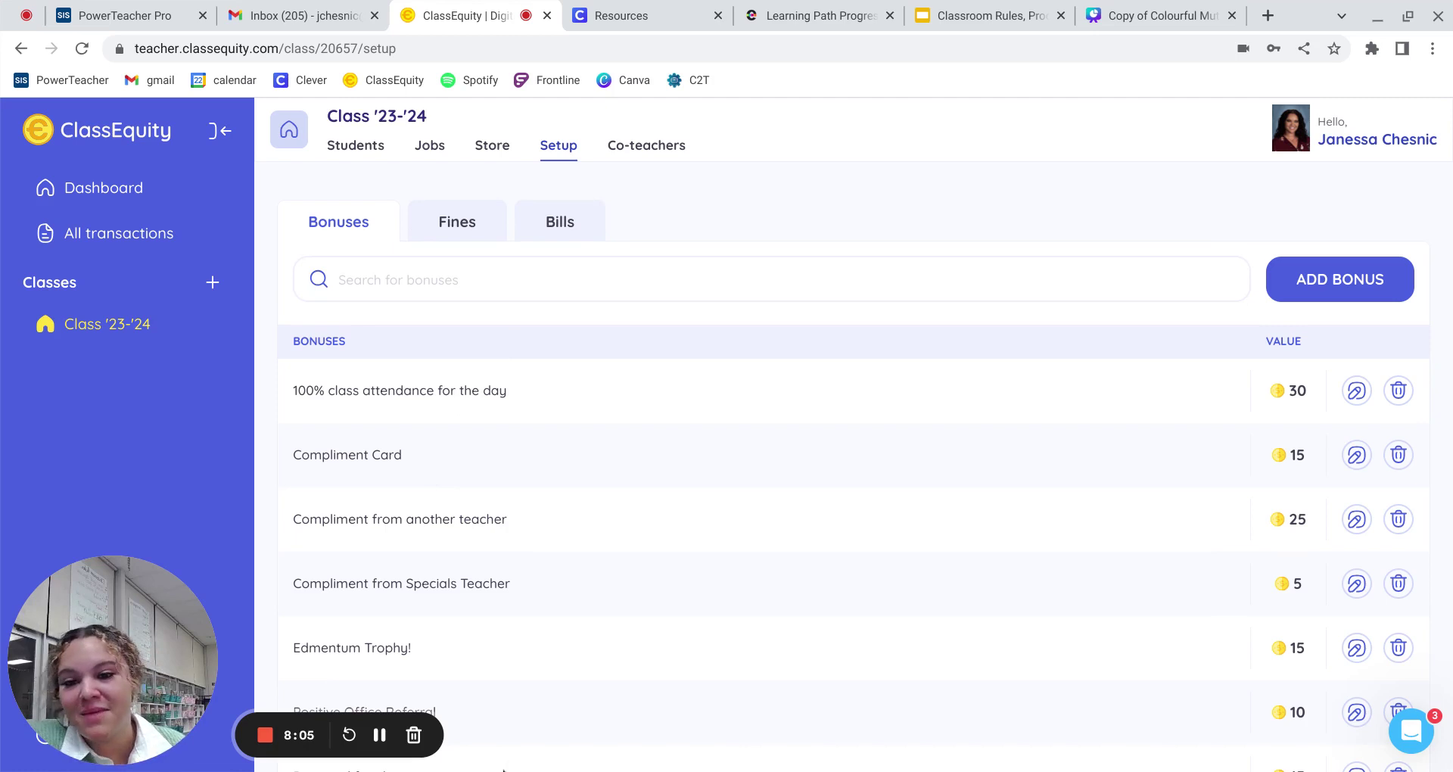